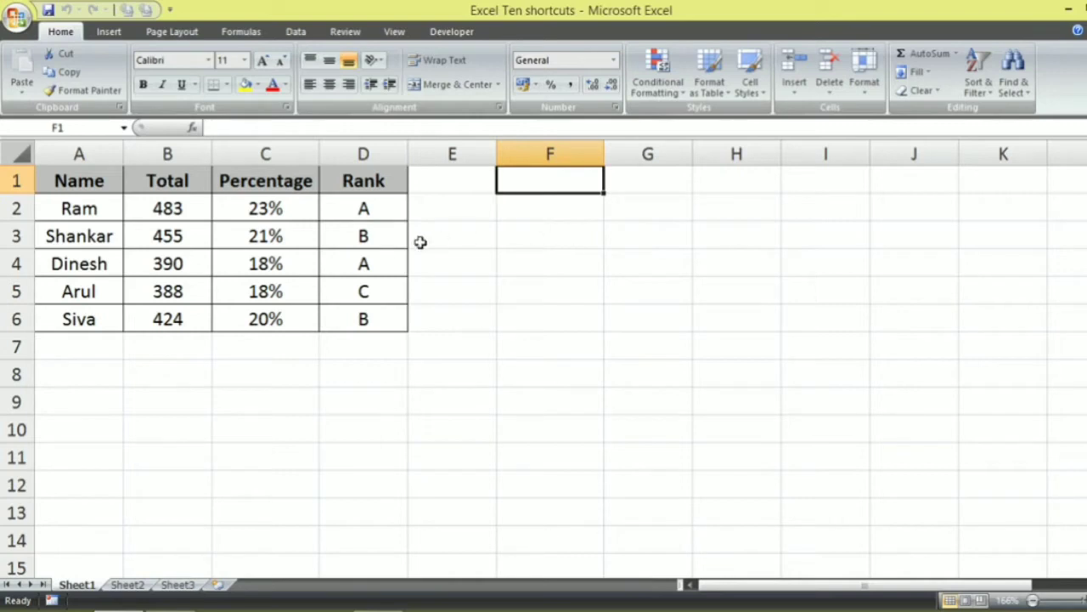
Select the whole data table A1:D6, extending the selection from cell A1 to the last filled column and row
left_click_drag(80, 174, 406, 327)
left_click(570, 319)
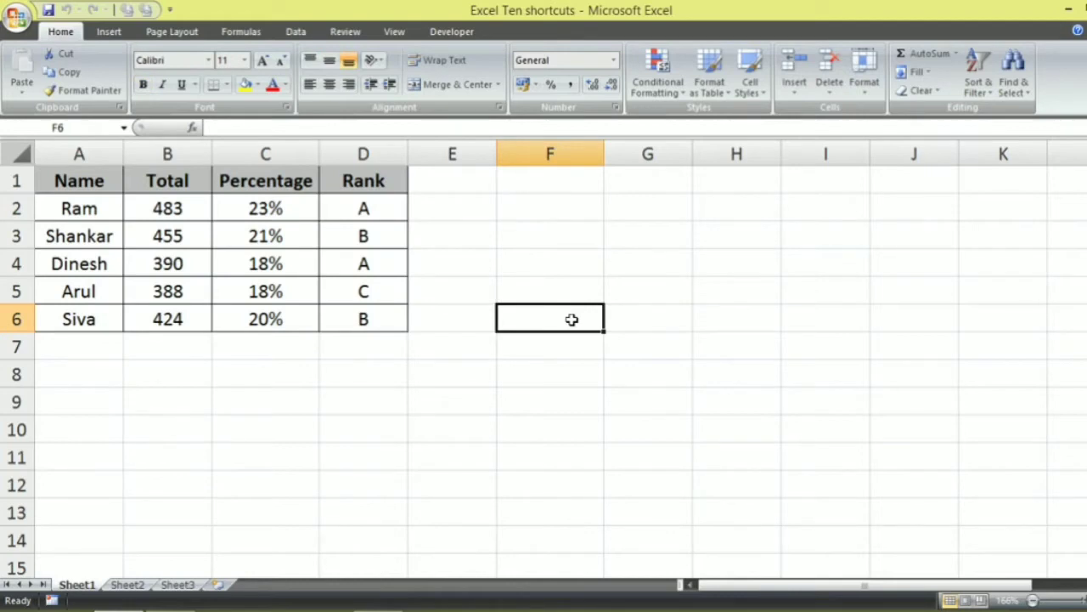
key("Left")
key("Left")
key("Left")
key("Left")
key("Left")
key("Up")
key("Up")
key("Up")
key("Up")
key("Up")
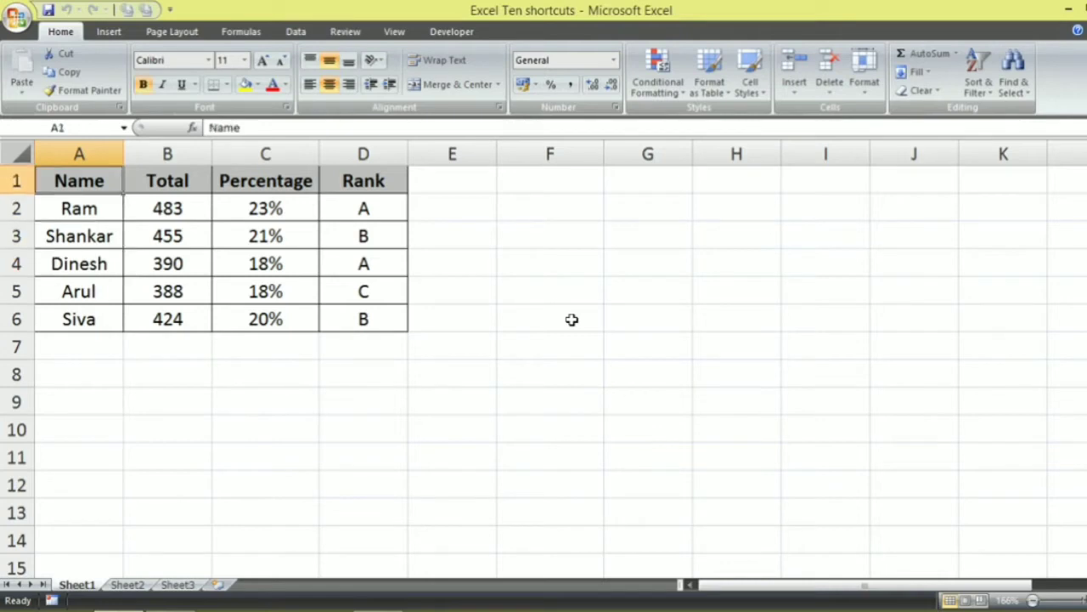
key("ctrl+shift+Right")
key("ctrl+shift+Down")
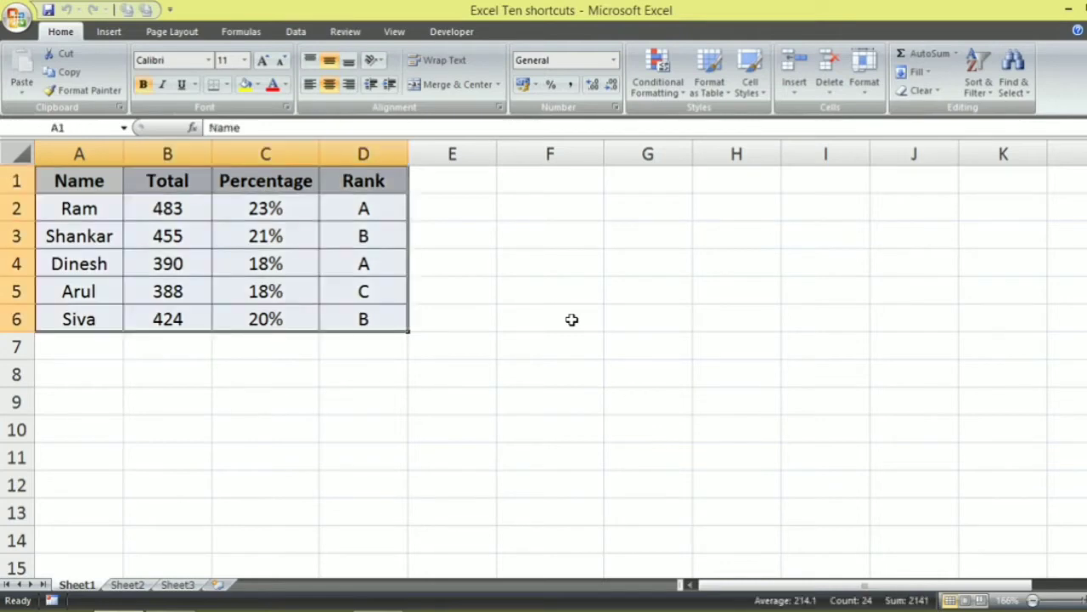
key("alt+f")
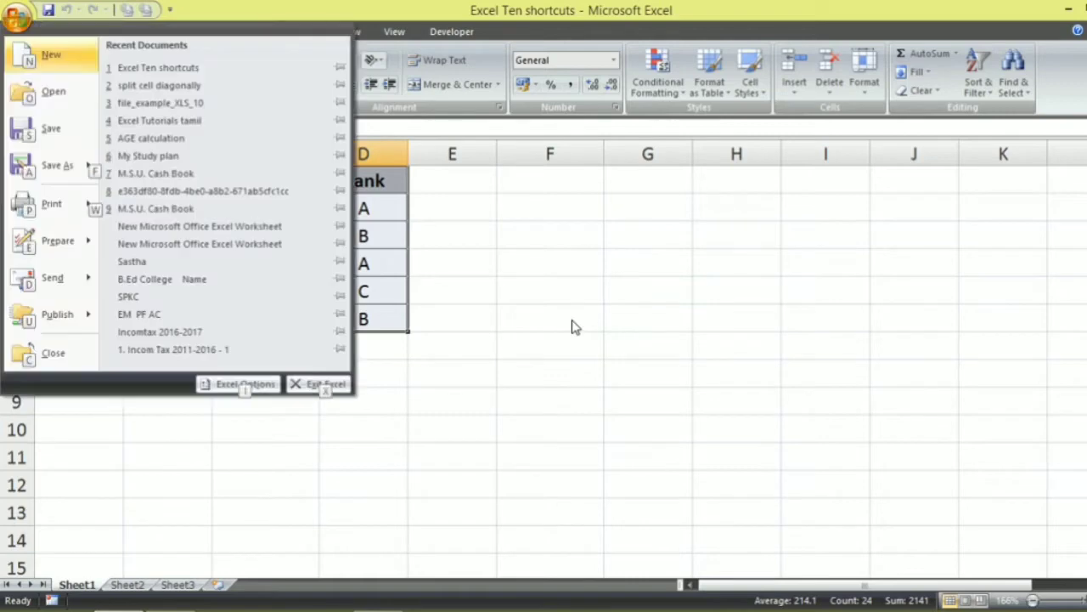
key("Escape")
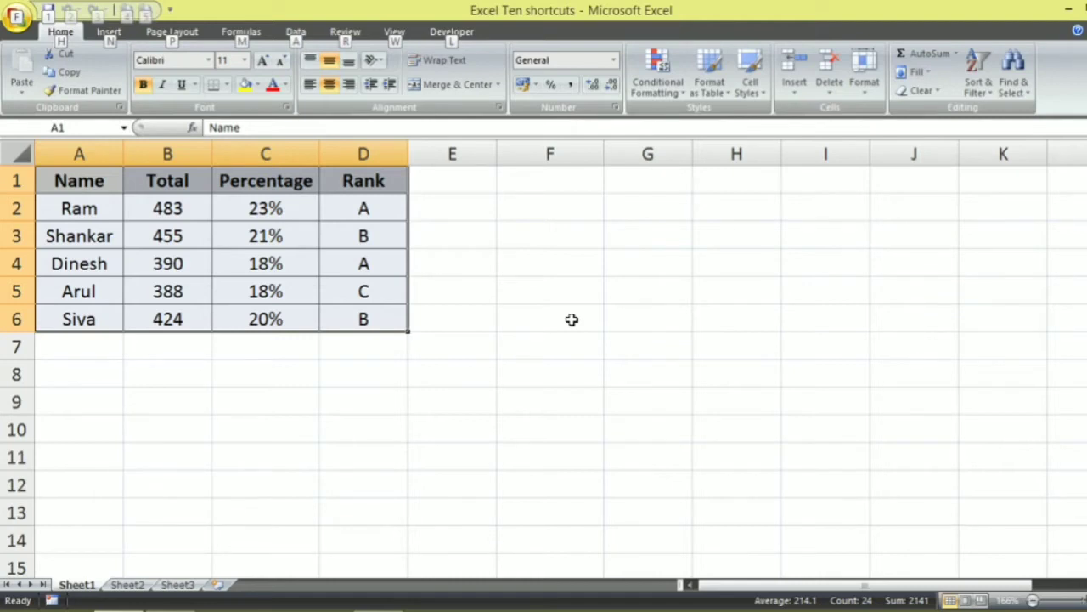
key("alt")
Insert a default chart from the empty cell F6 and delete it
left_click(571, 319)
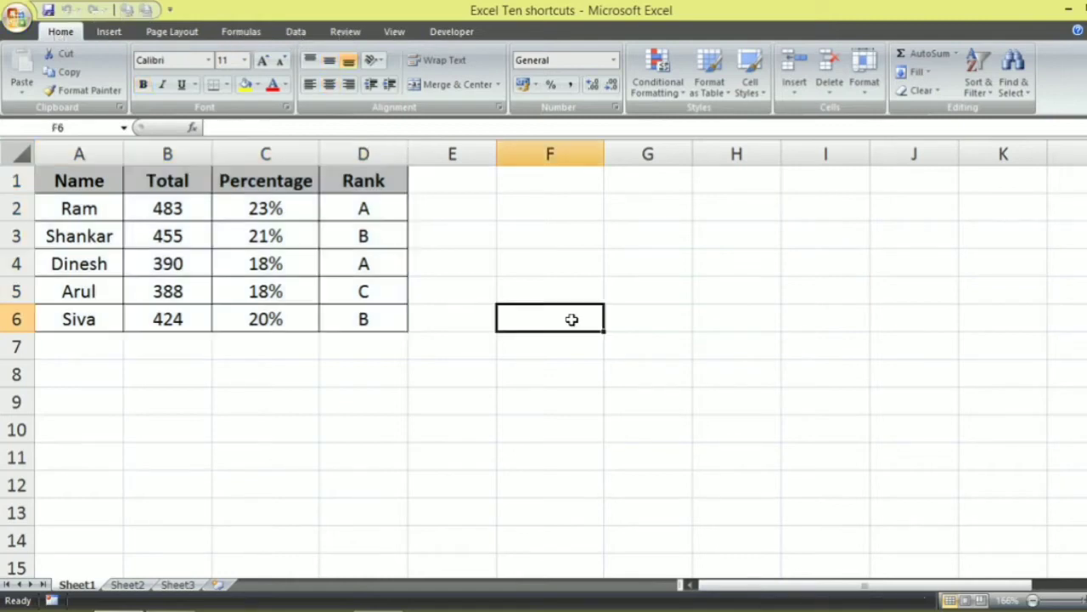
key("alt+F1")
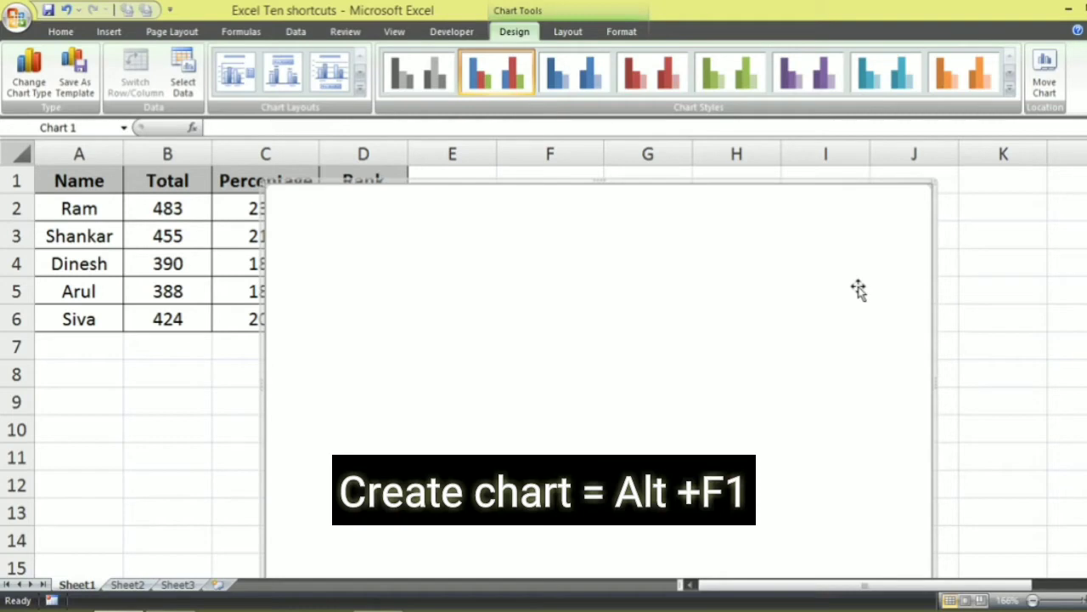
key("Delete")
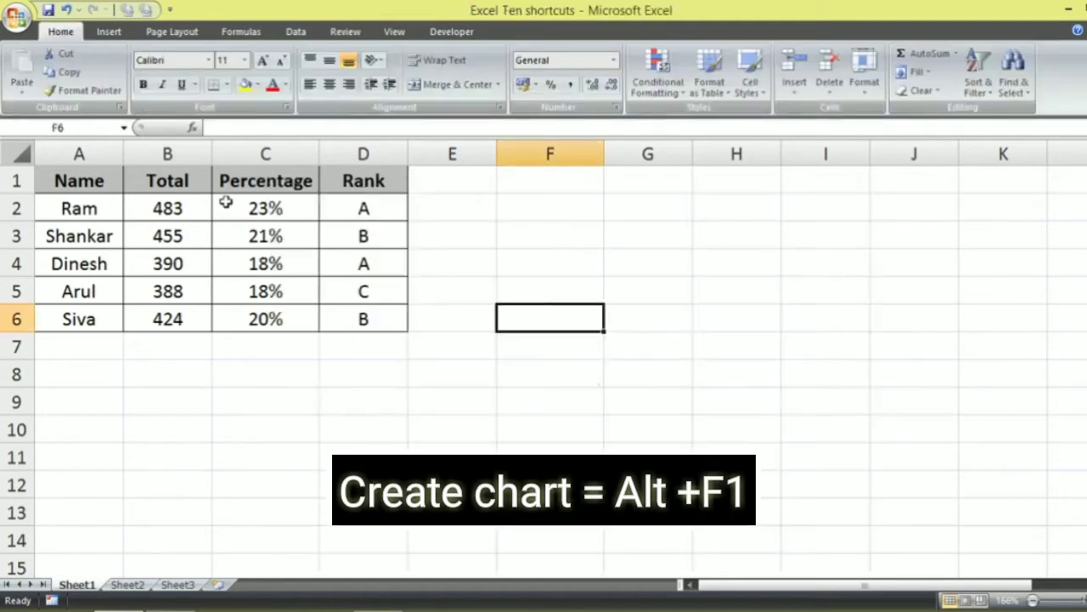
Create a default column chart from the whole table A1:D6 and move it up to the sheet's first row
left_click(96, 186)
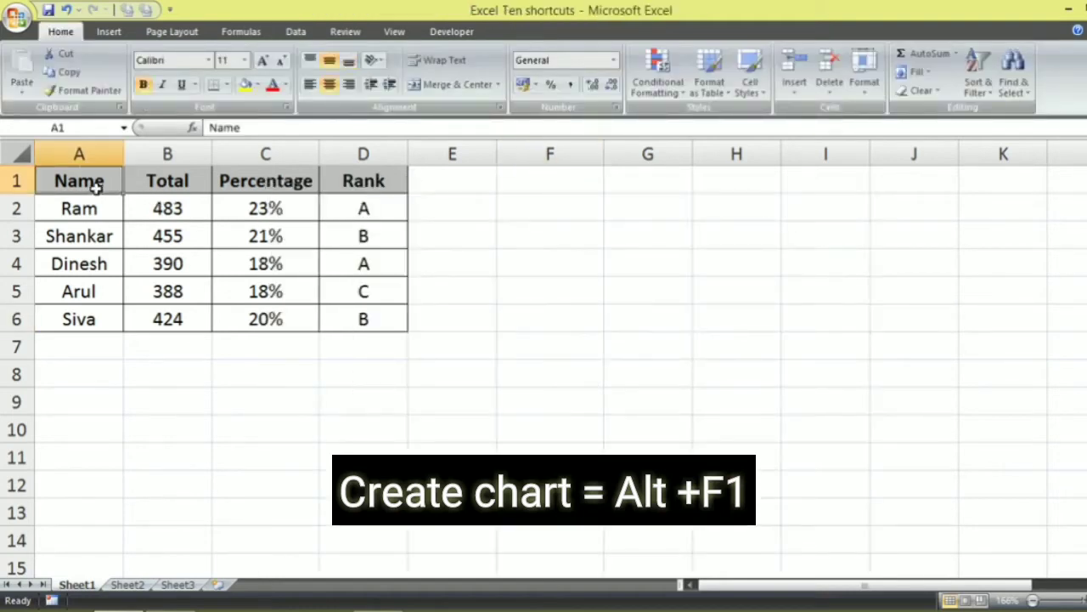
key("ctrl+a")
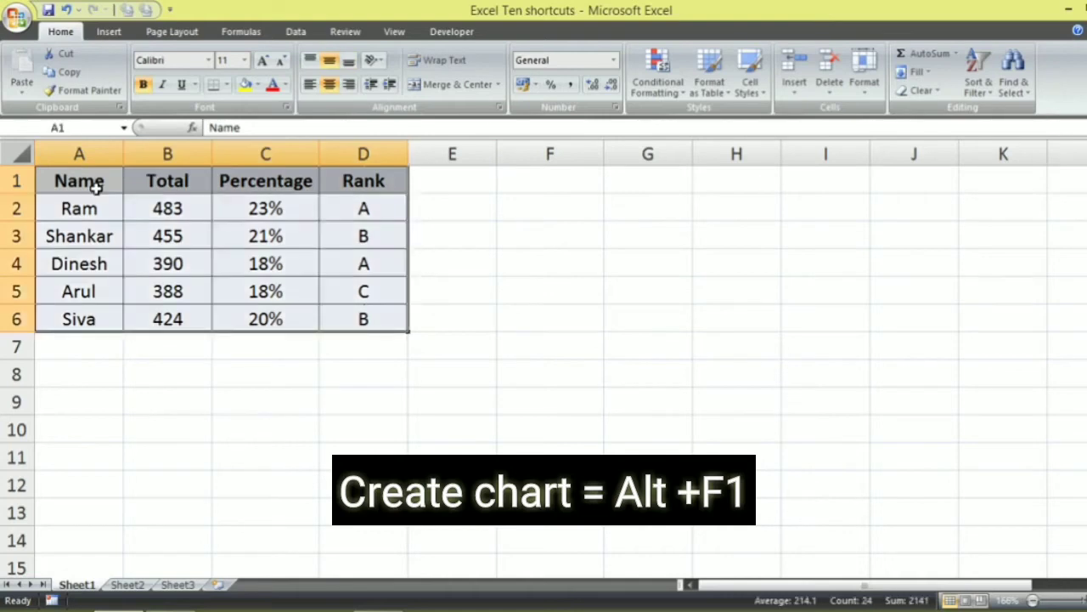
key("alt+F1")
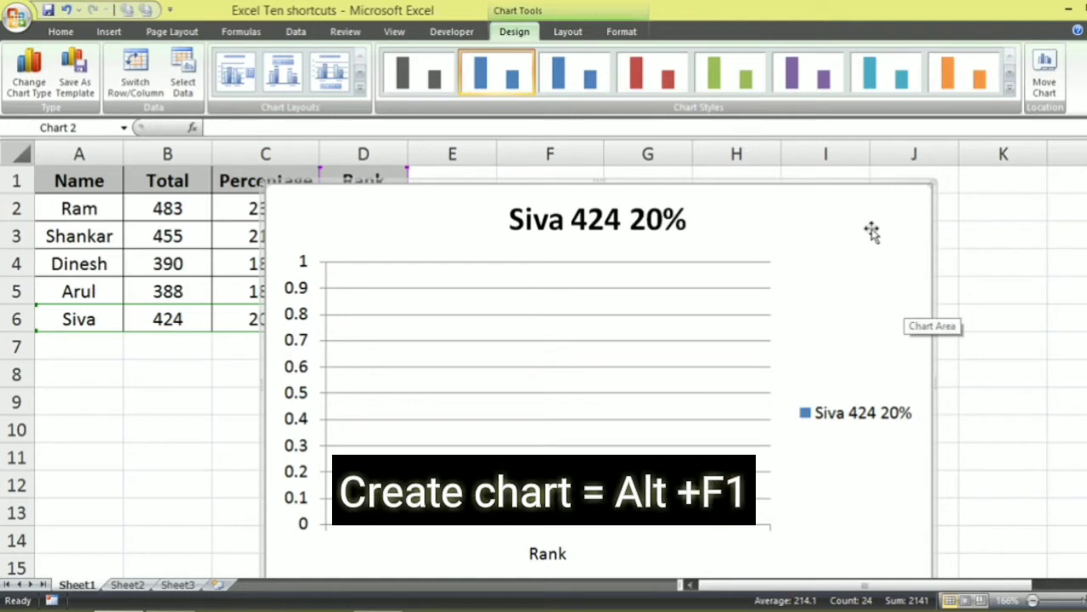
left_click_drag(869, 224, 922, 185)
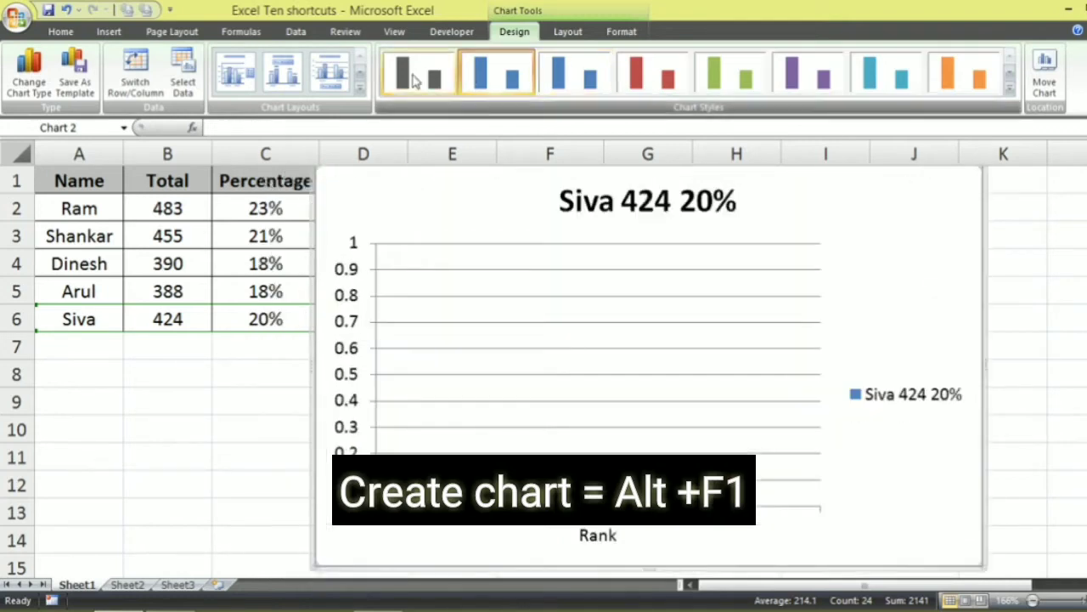
Apply the orange chart style with the black background to the column chart
left_click(240, 76)
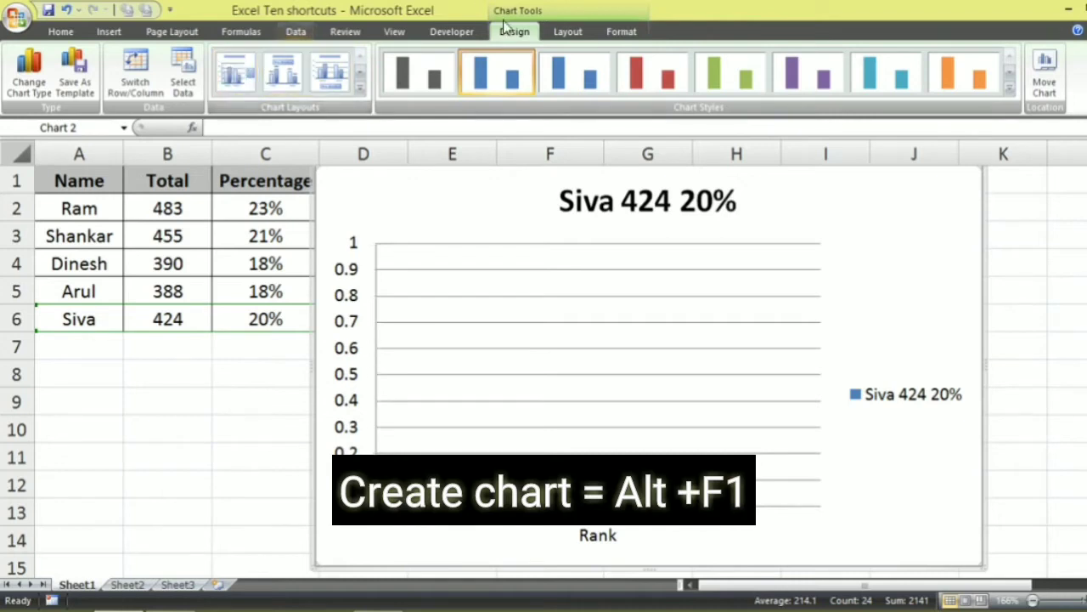
left_click(427, 81)
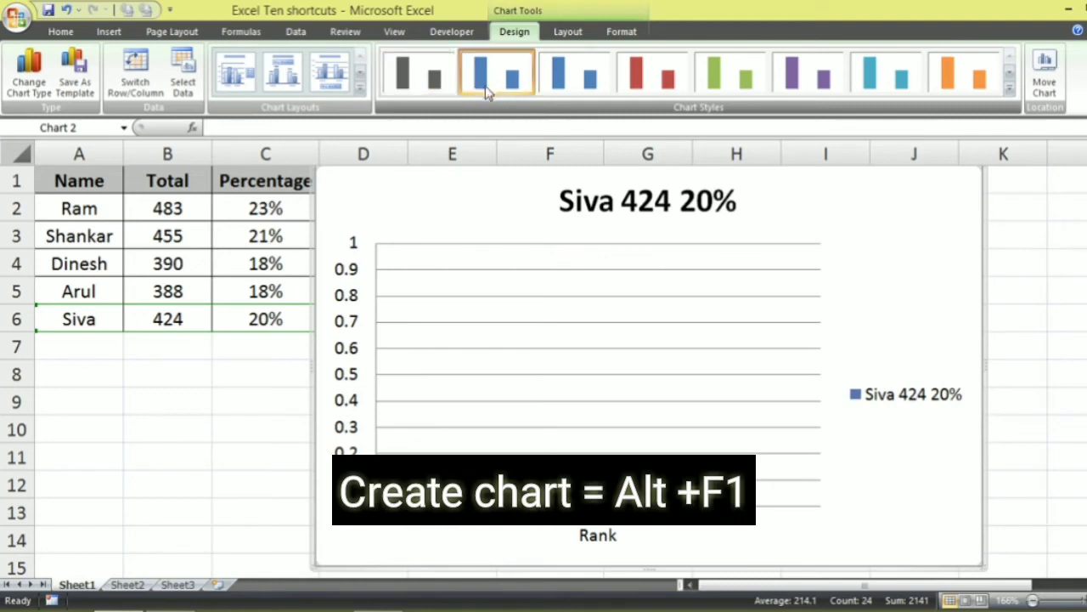
left_click(363, 90)
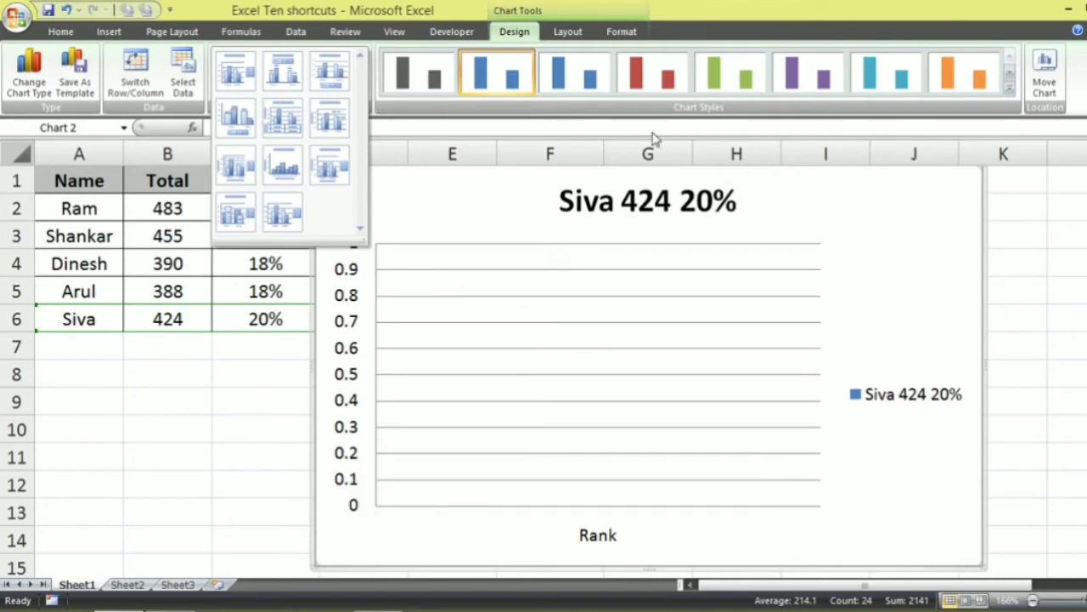
left_click(1011, 90)
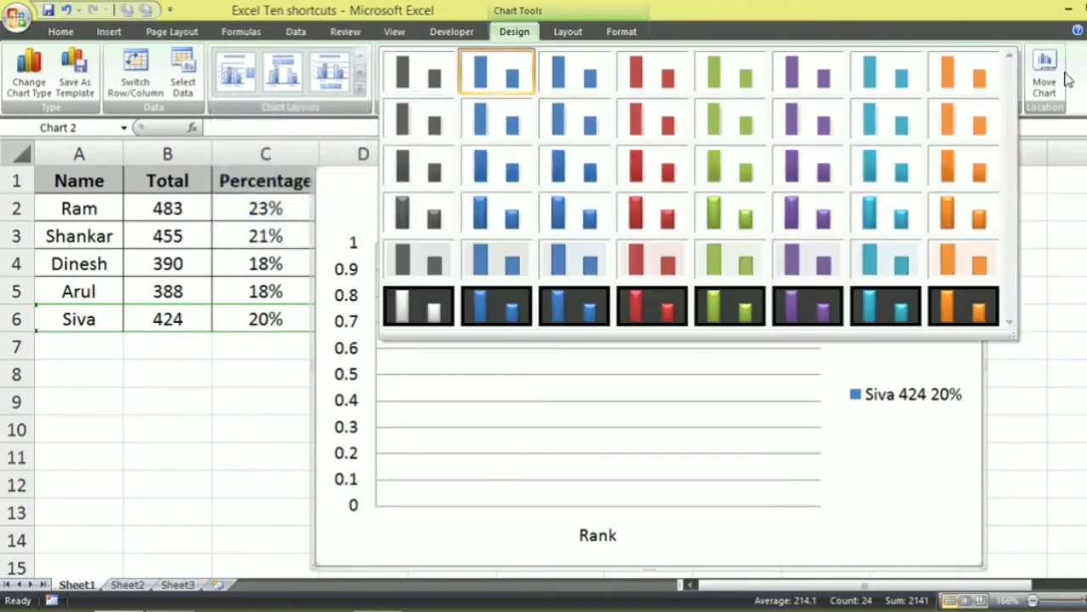
left_click(973, 309)
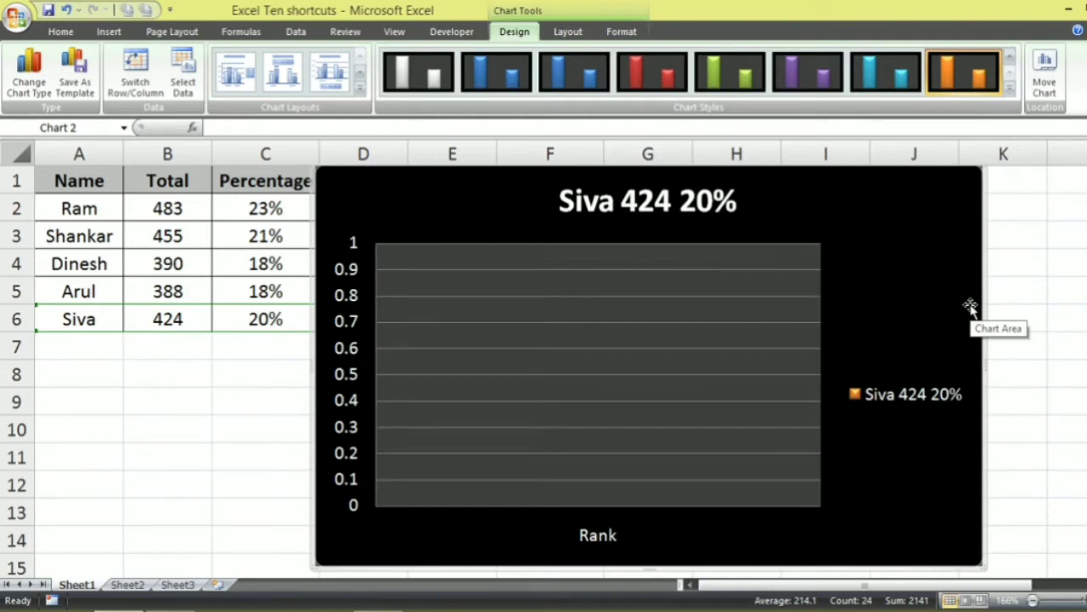
Change the column chart's type to Line with Markers
right_click(970, 308)
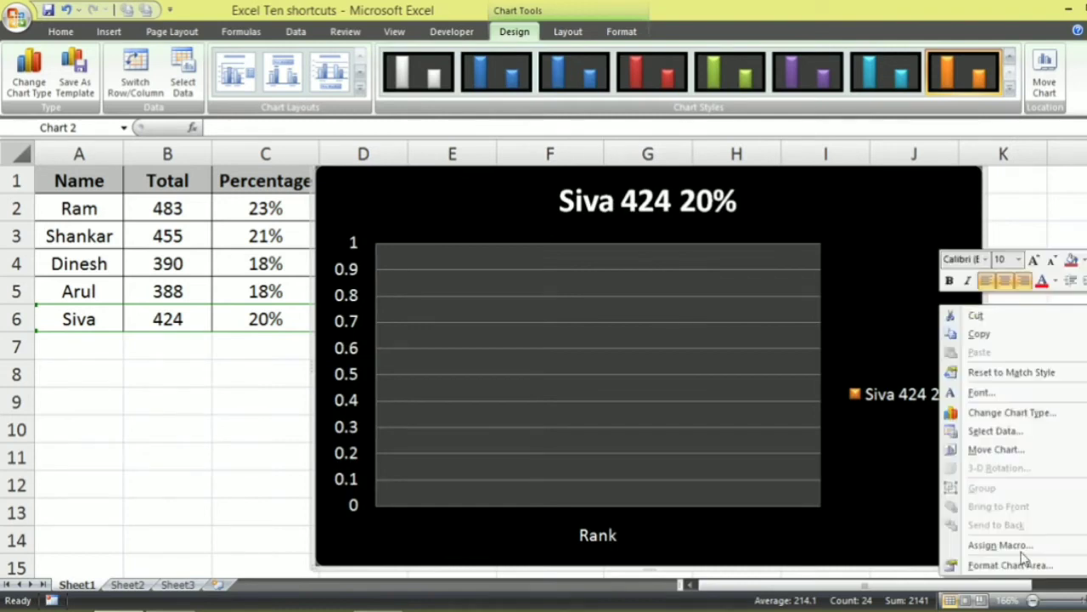
left_click(1002, 414)
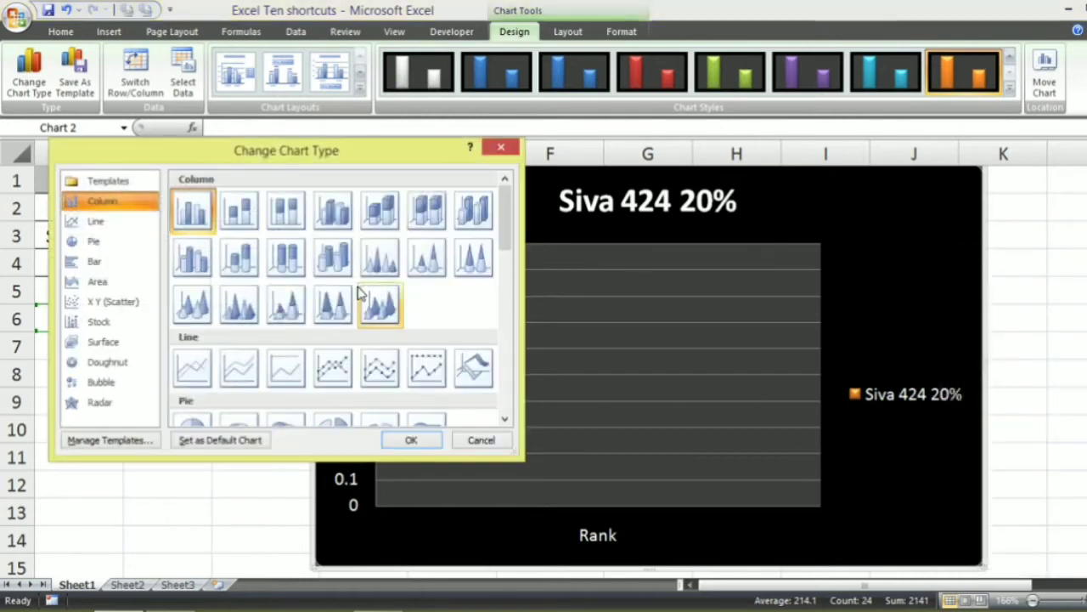
left_click(333, 367)
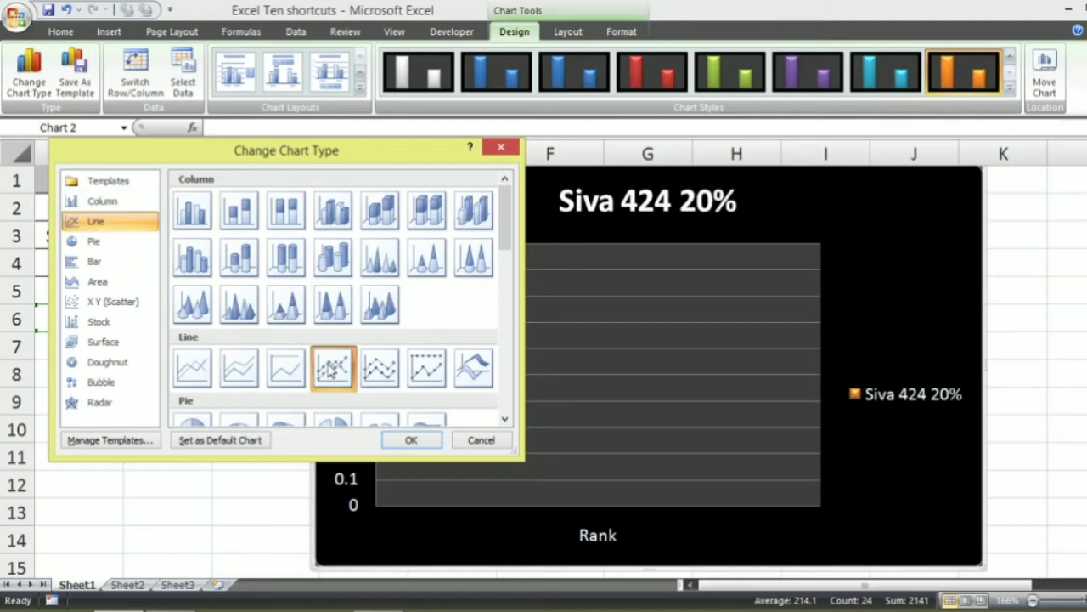
left_click(410, 441)
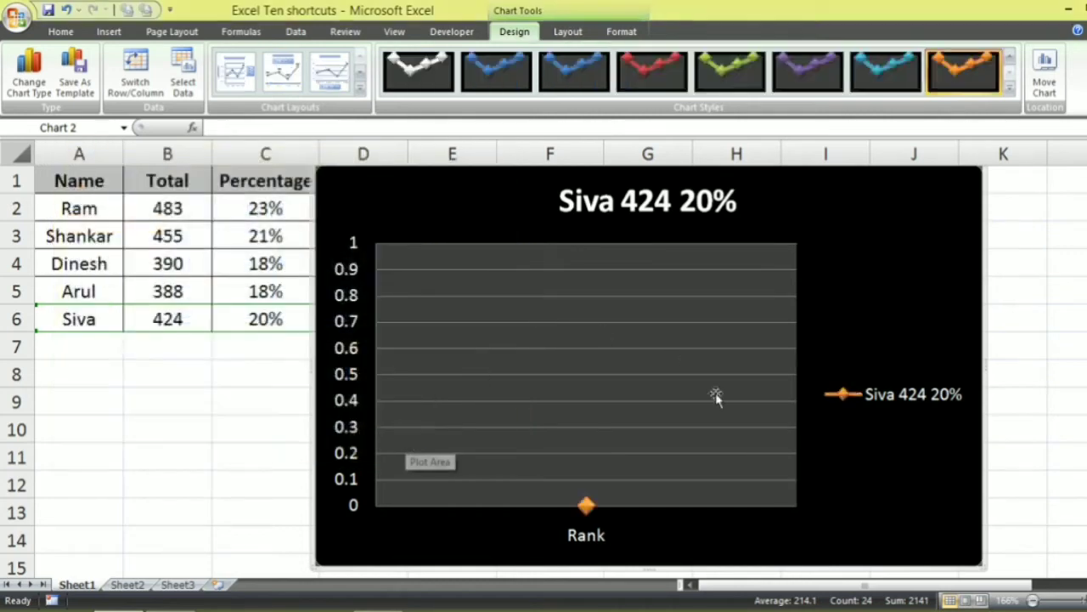
Change the line chart's type to Pie in 3-D
right_click(907, 408)
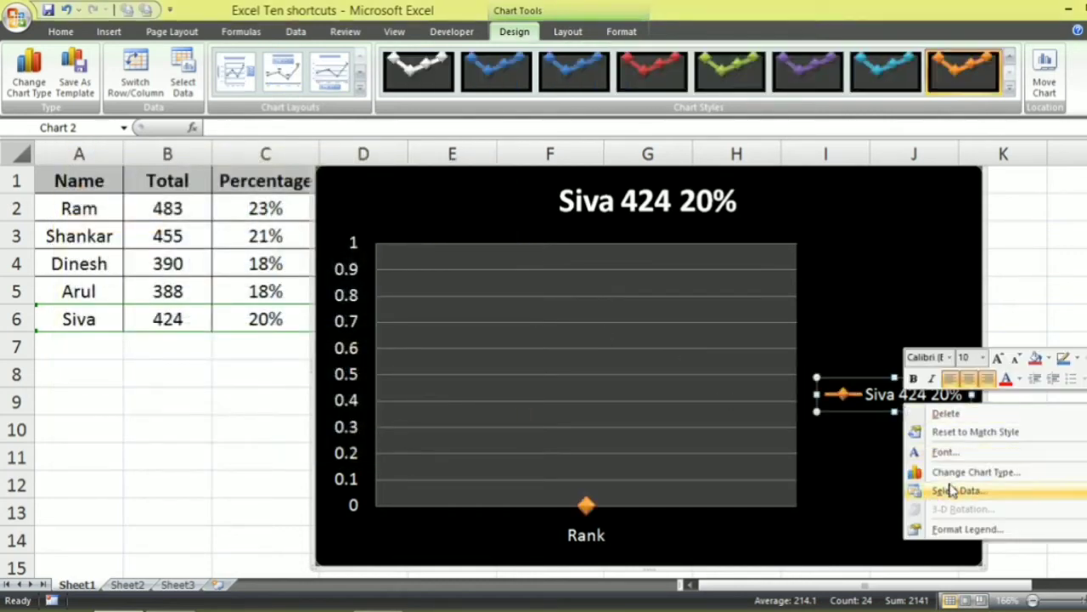
left_click(950, 474)
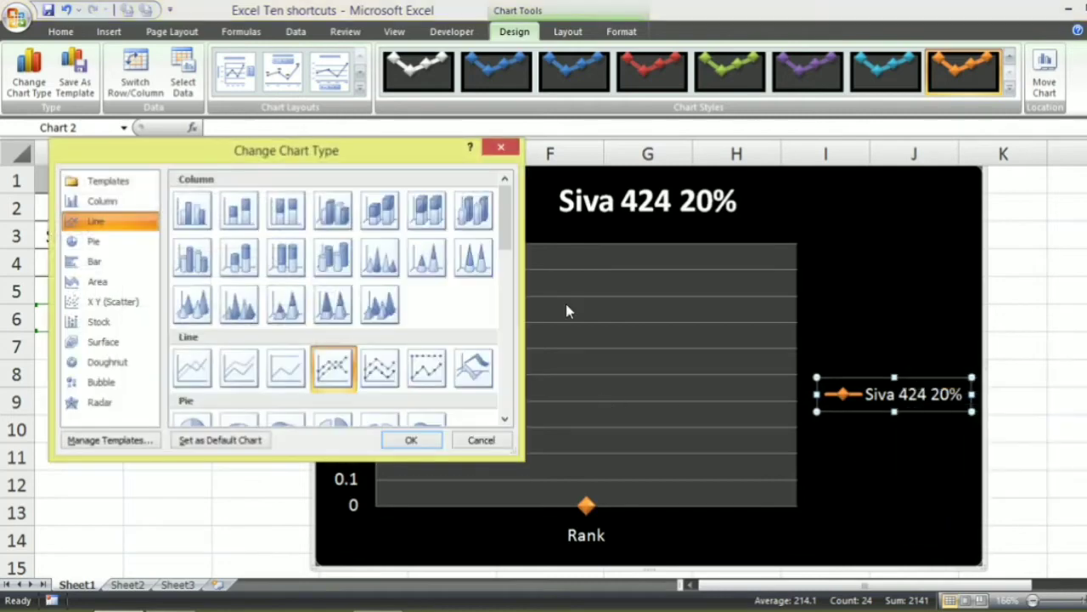
left_click_drag(510, 206, 510, 252)
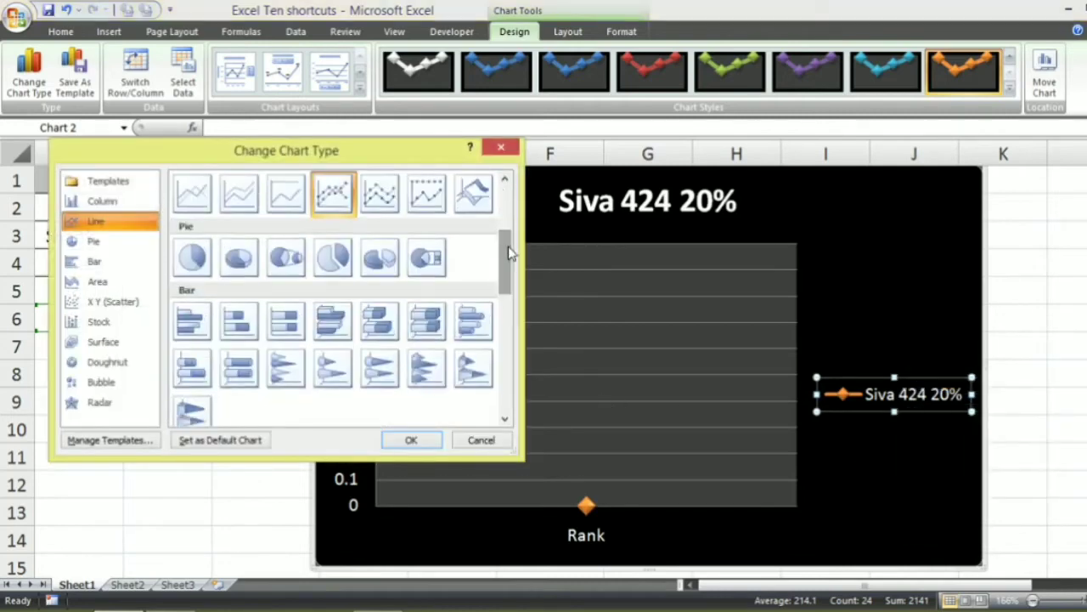
left_click(250, 264)
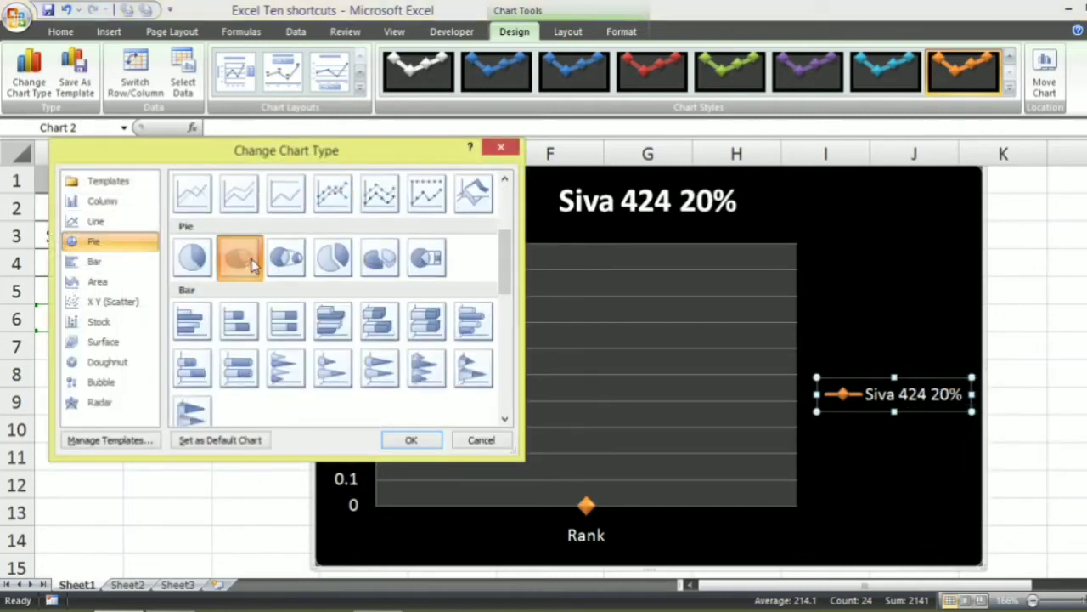
left_click(408, 440)
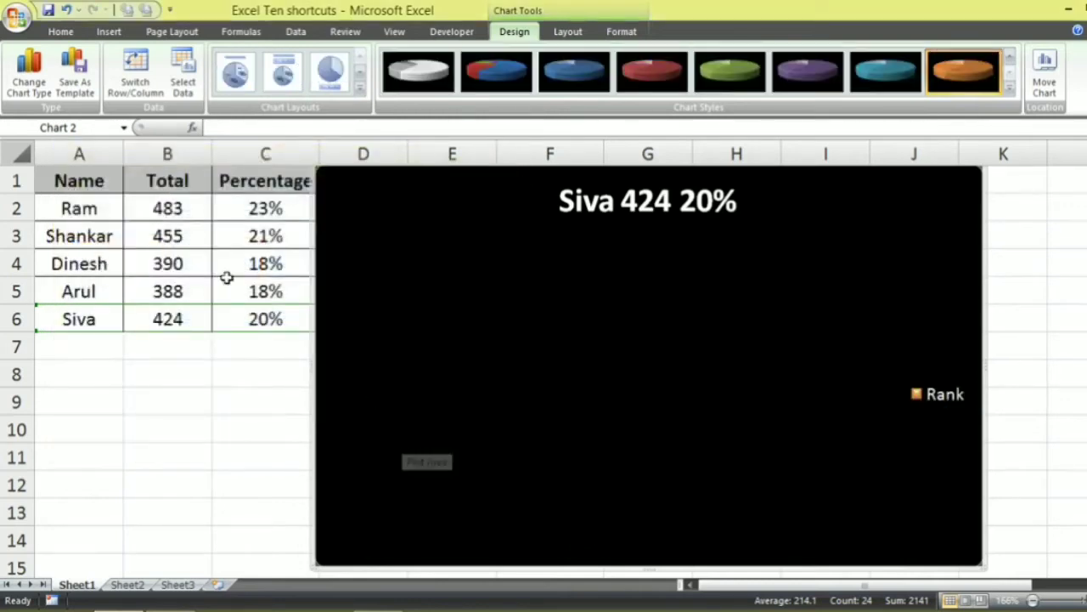
Delete the black pie chart from the sheet and deselect the data table
left_click(492, 372)
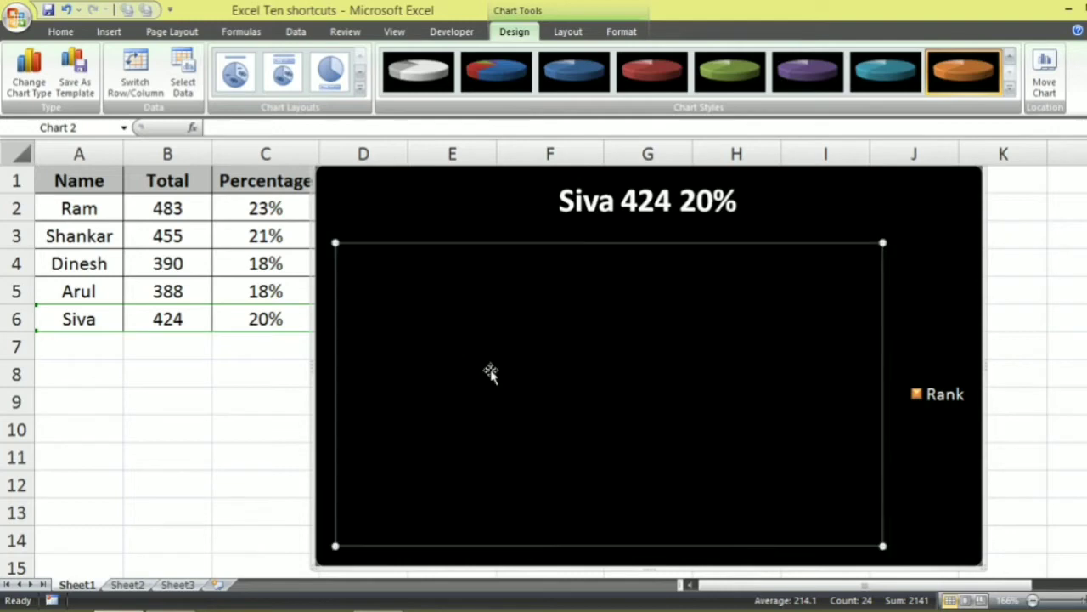
left_click(915, 217)
key("Delete")
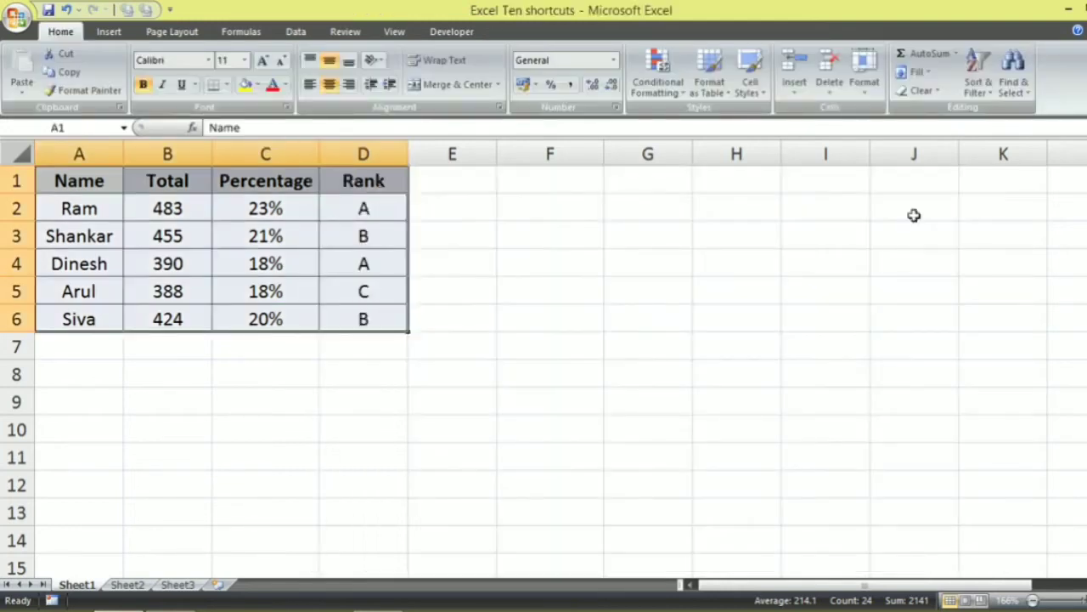
left_click(911, 223)
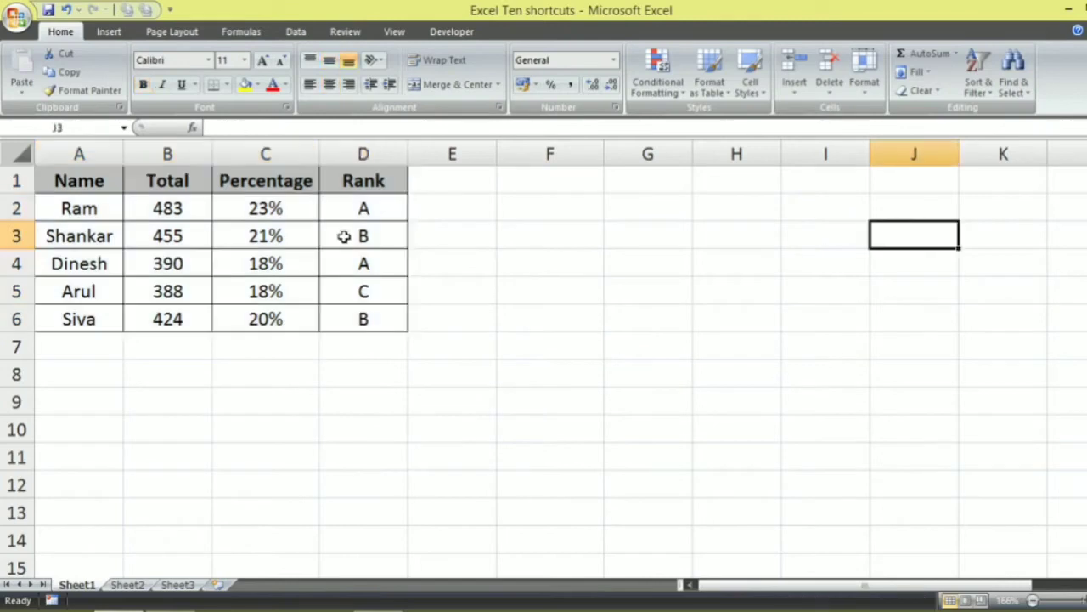
Create a default column chart from the Name and Total columns (A1:B6), and delete it
left_click_drag(85, 180, 185, 317)
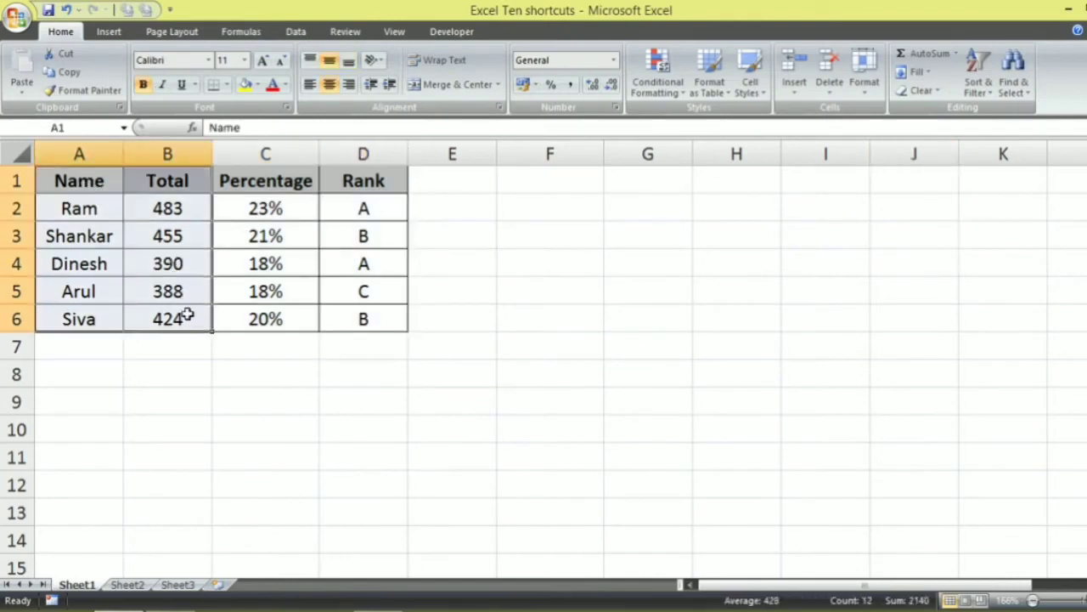
key("alt+F1")
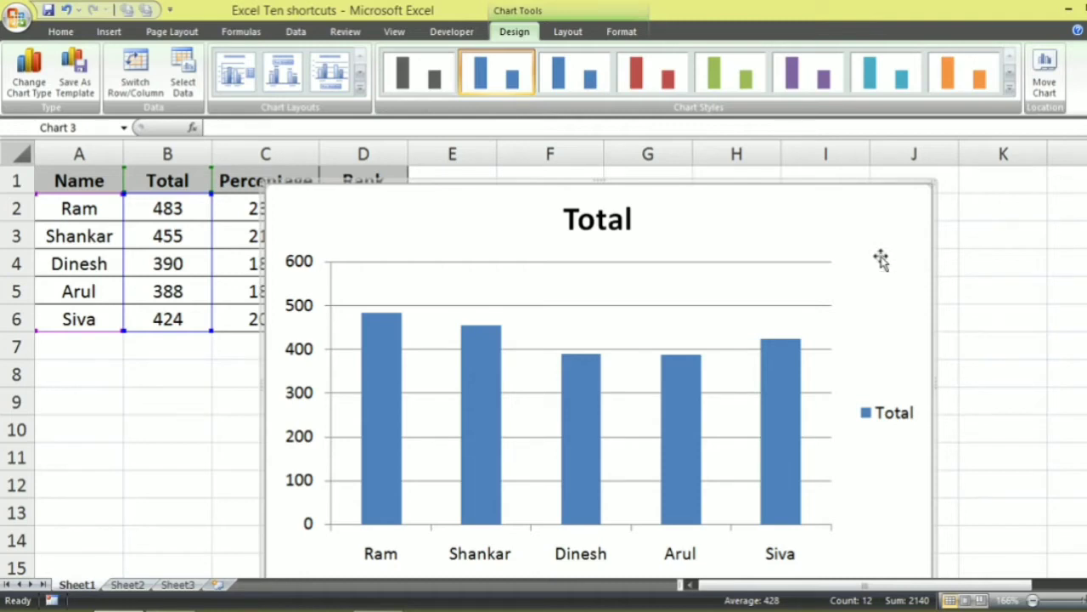
key("Delete")
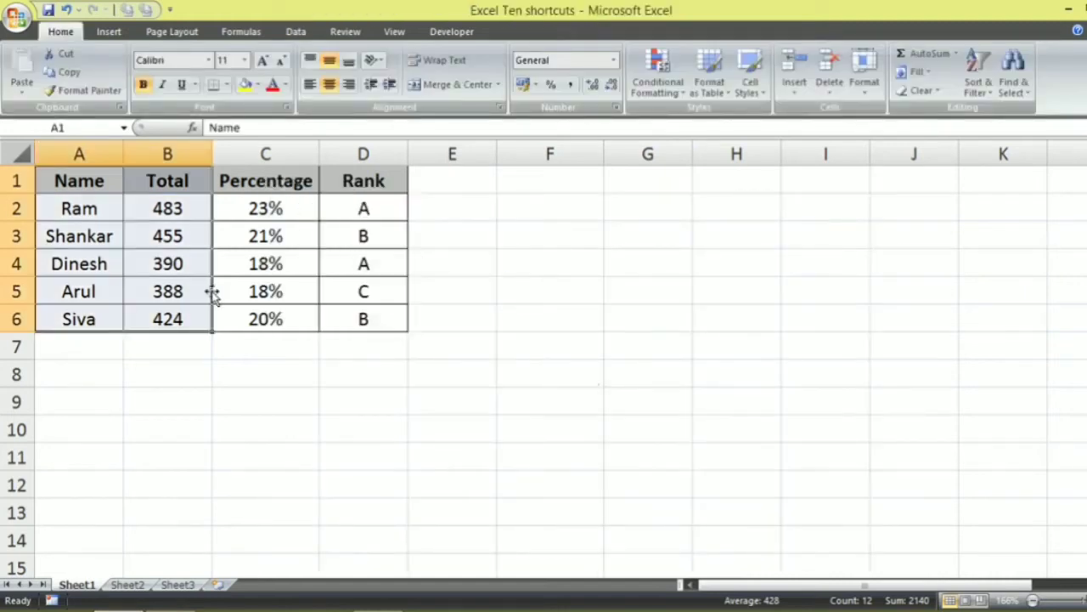
Create a default column chart from the Name, Total and Percentage columns (A1:C6)
left_click(96, 216)
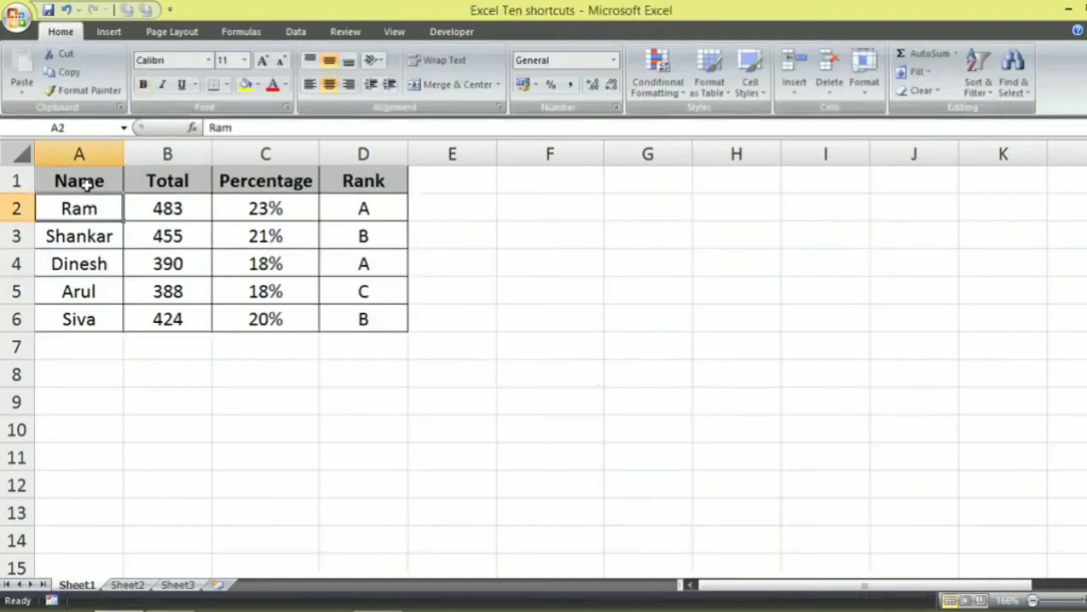
left_click_drag(86, 182, 255, 320)
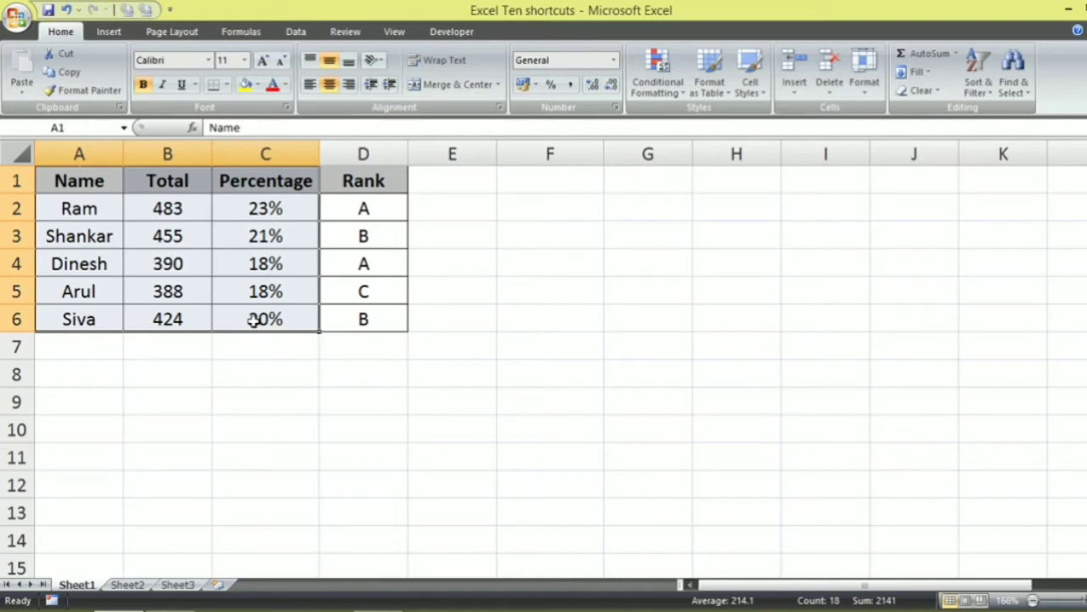
key("alt+F1")
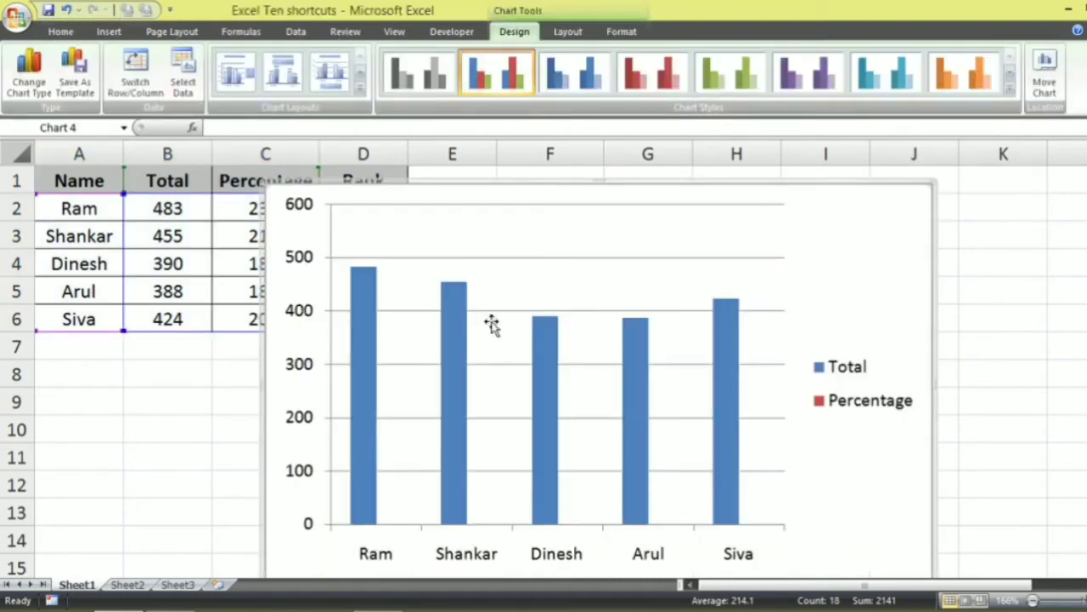
Change the column chart's type to Pie in 3-D
right_click(881, 266)
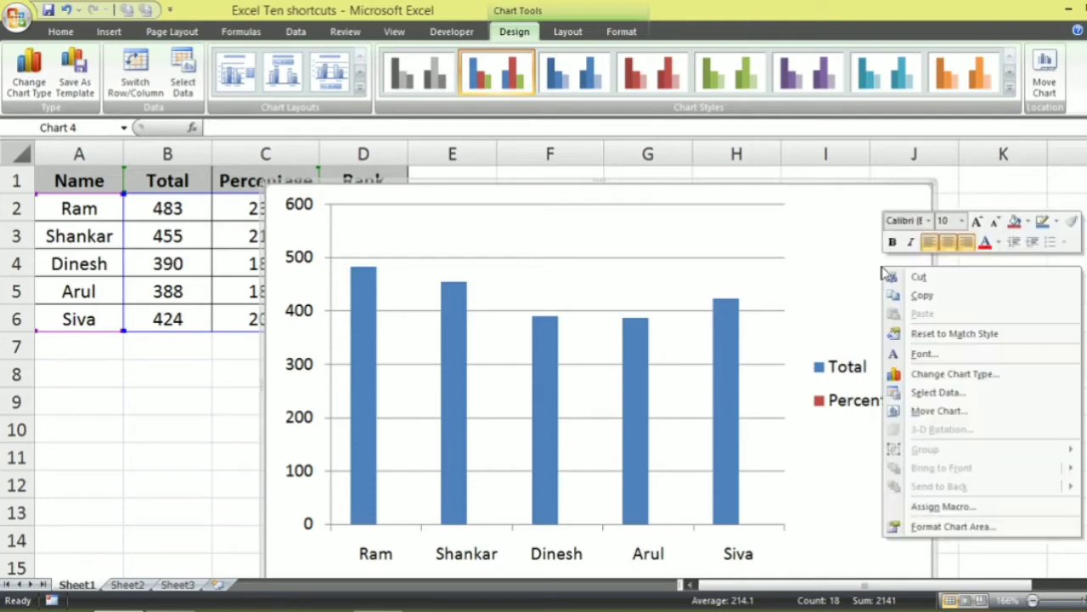
left_click(966, 371)
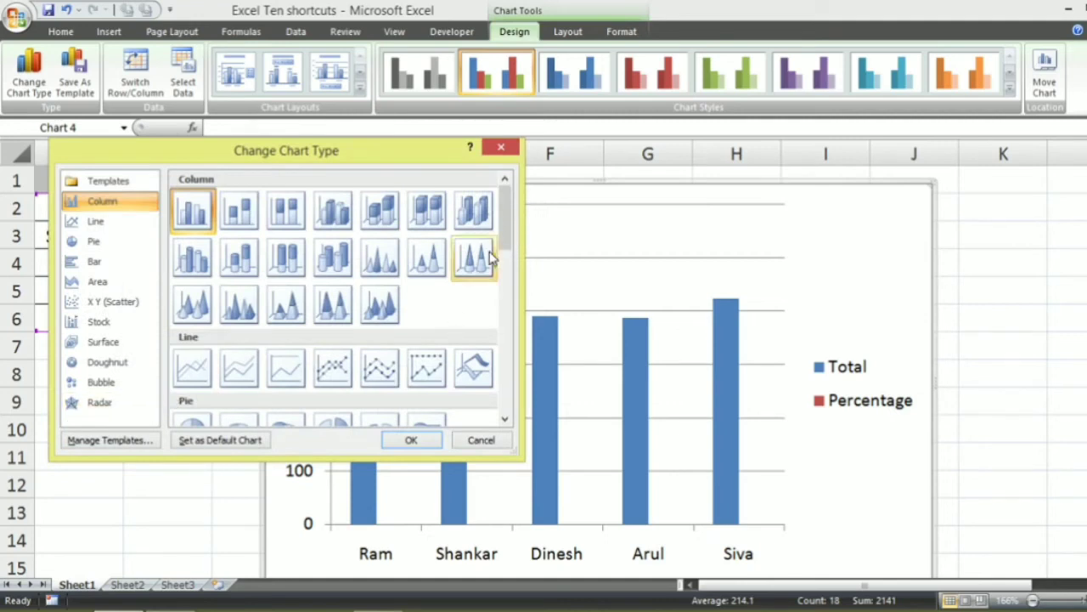
left_click_drag(506, 250, 518, 285)
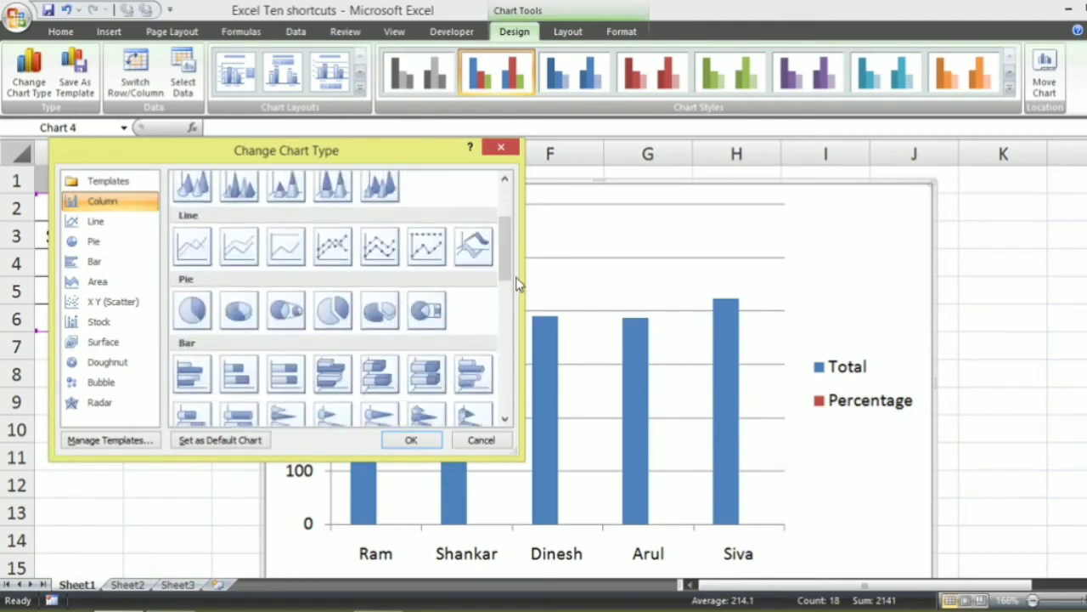
left_click(246, 315)
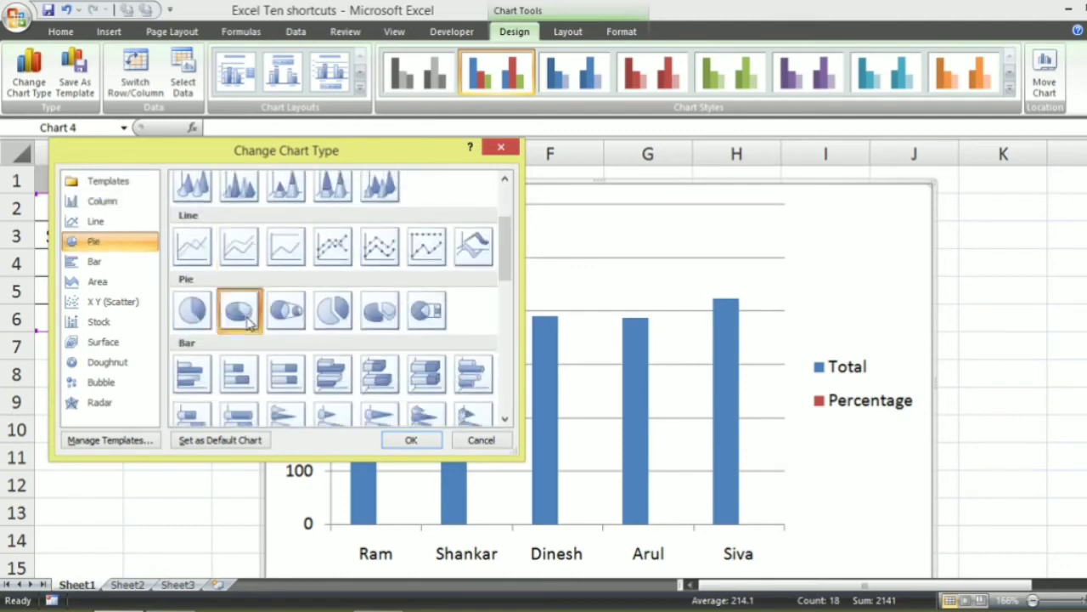
left_click(395, 442)
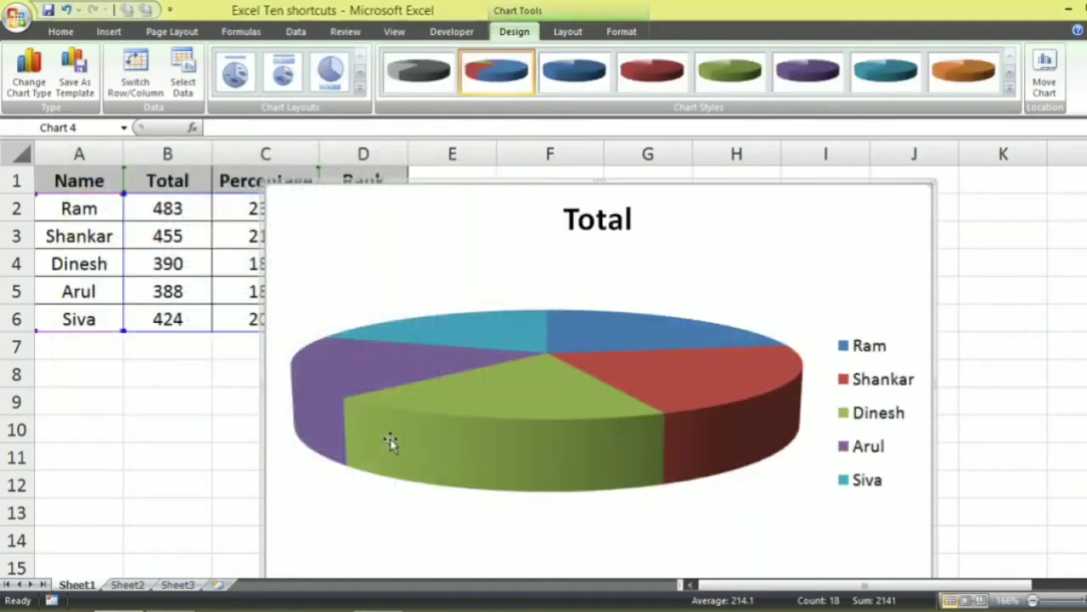
Apply the chart layout with percentage labels on the slices and the legend below the title, and deselect the chart
left_click(594, 446)
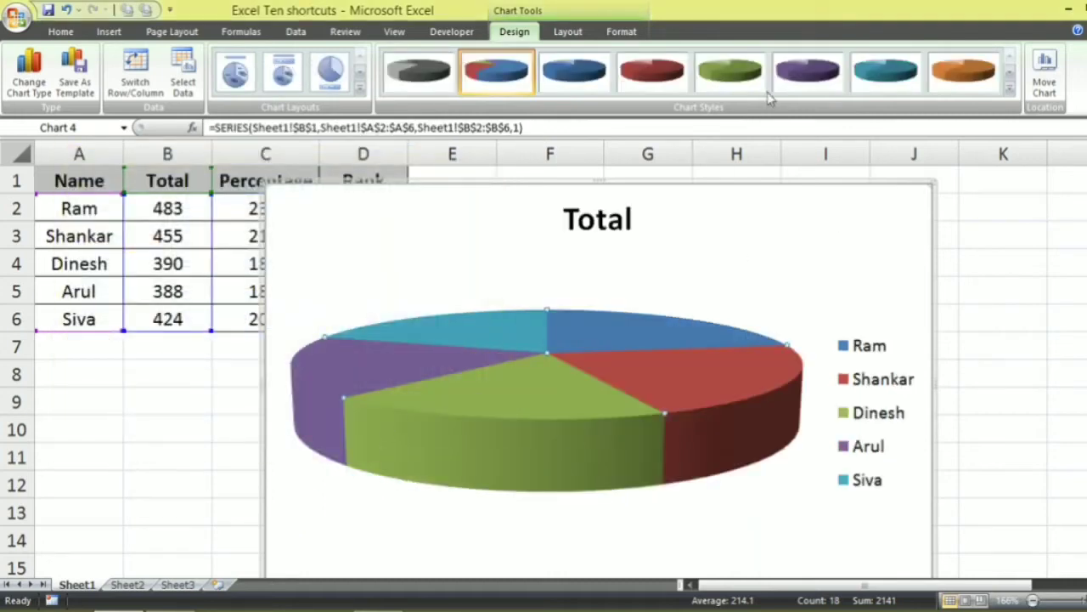
left_click(288, 73)
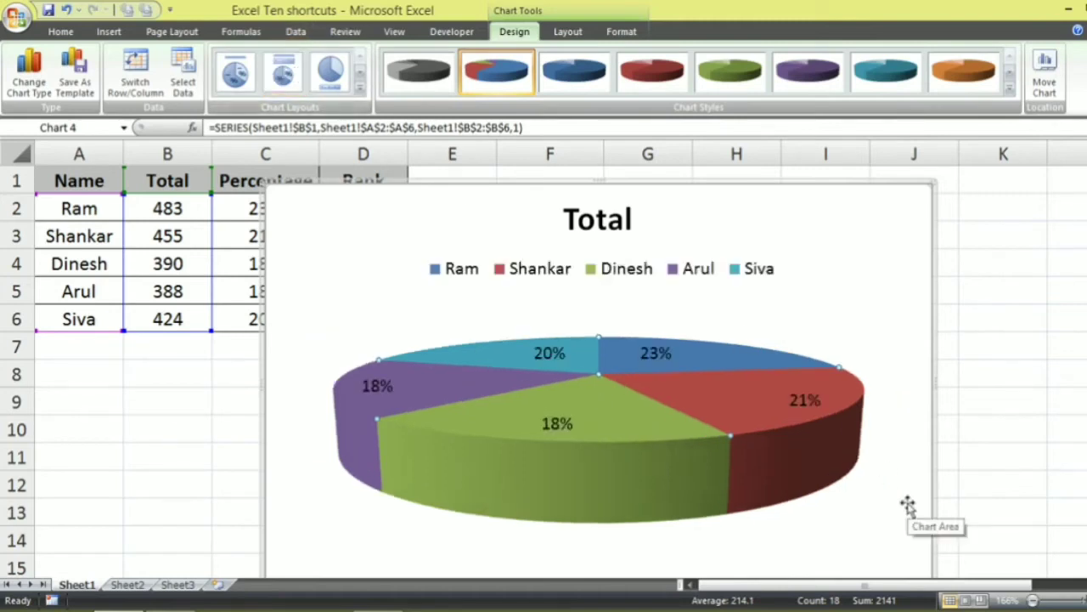
left_click(1060, 483)
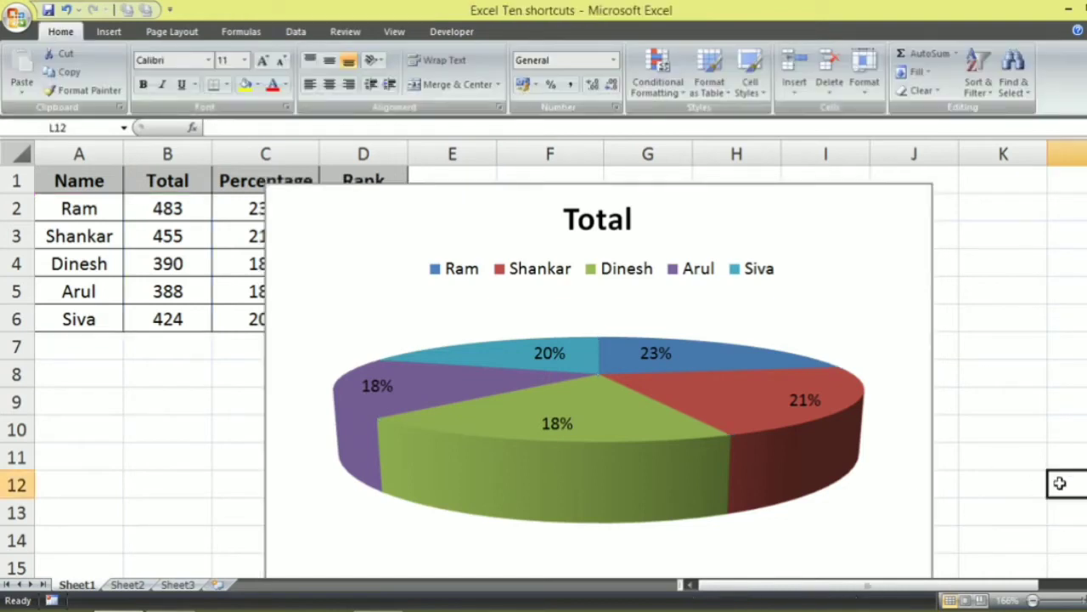
Delete the Total pie chart from the sheet
left_click(806, 252)
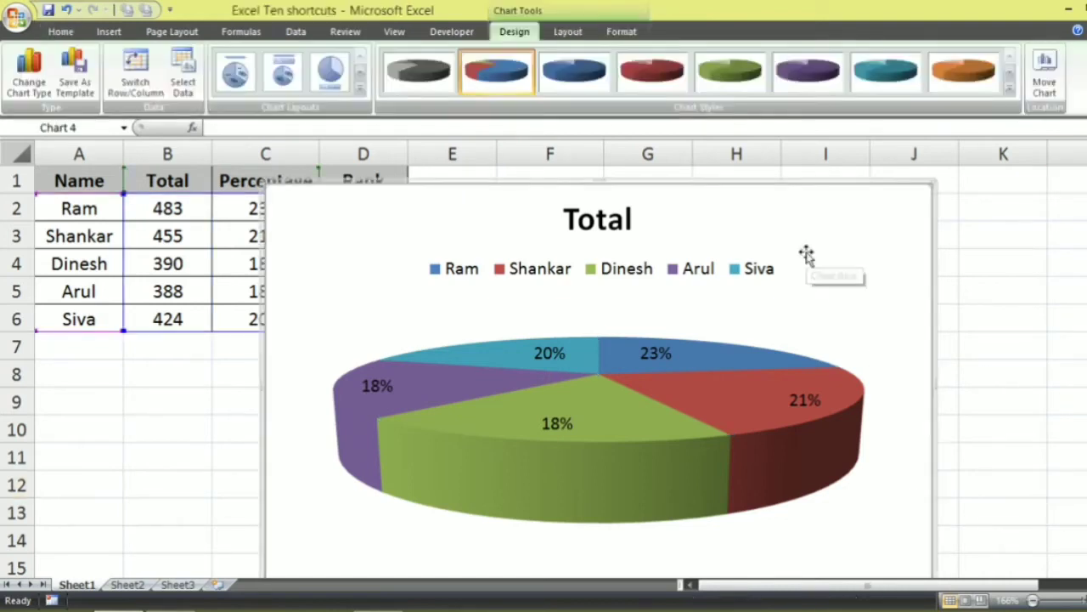
key("Delete")
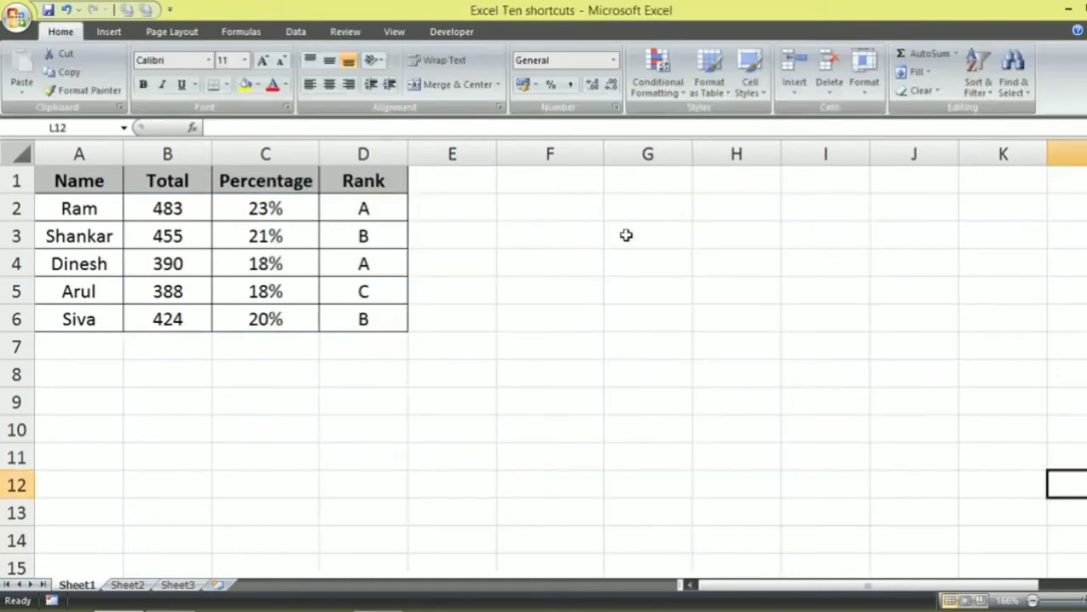
left_click(270, 207)
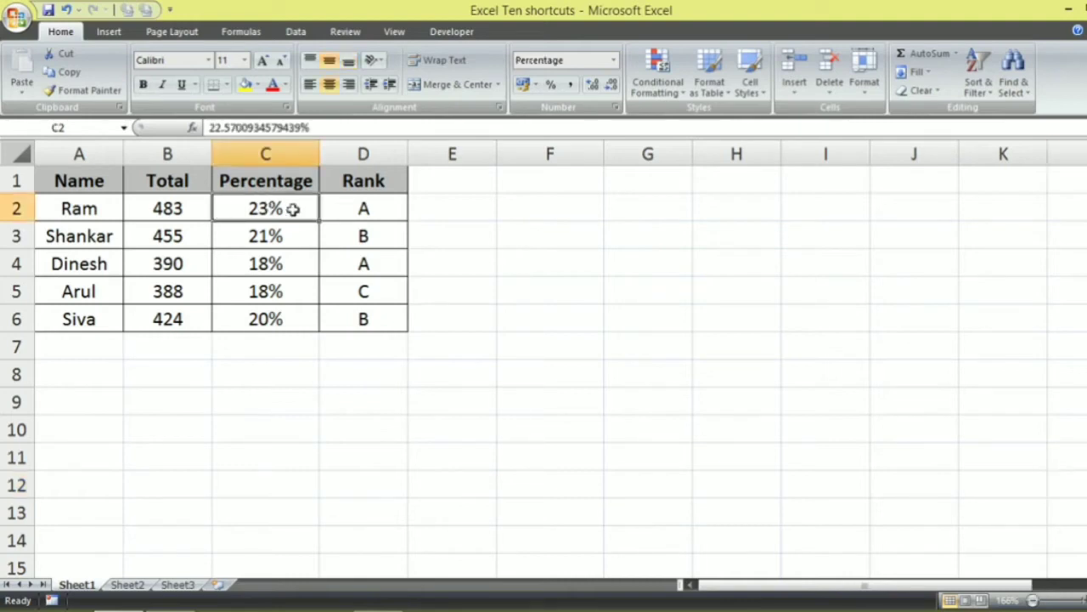
key("F2")
left_click(307, 296)
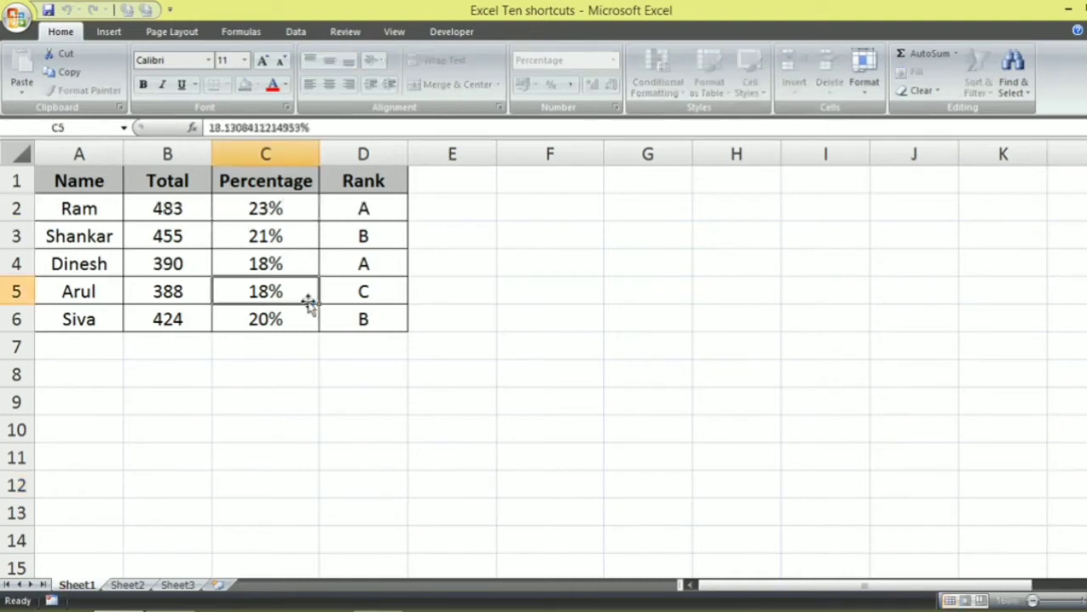
left_click(384, 209)
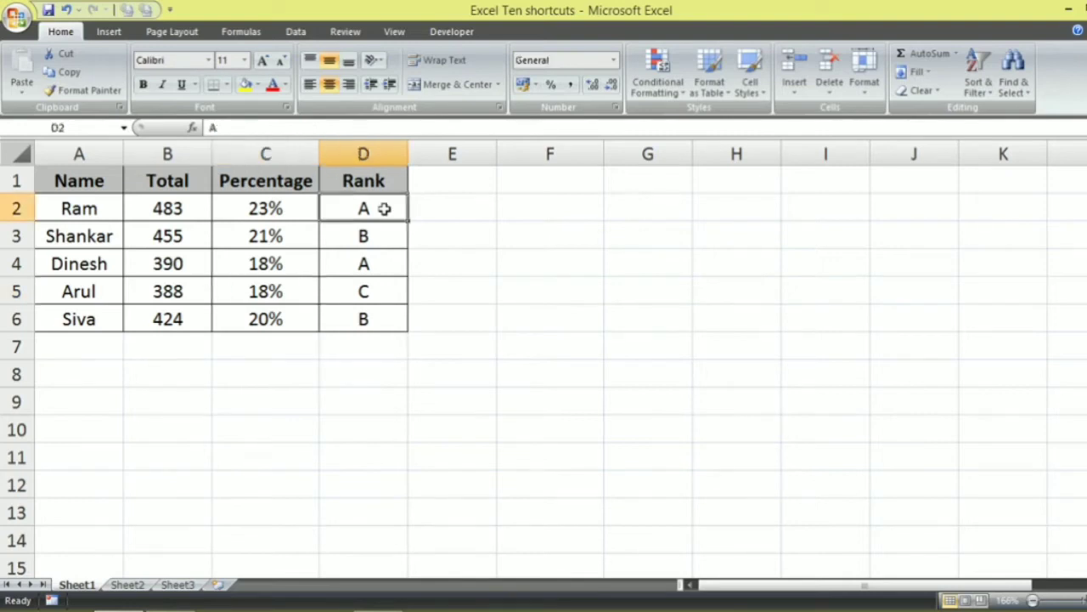
left_click(277, 228)
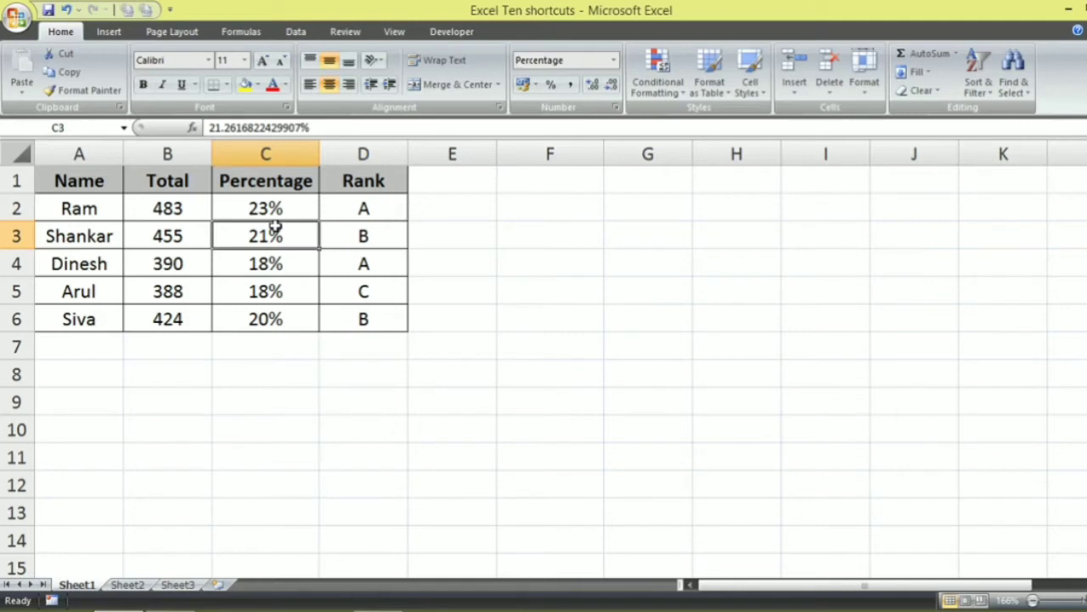
left_click(193, 210)
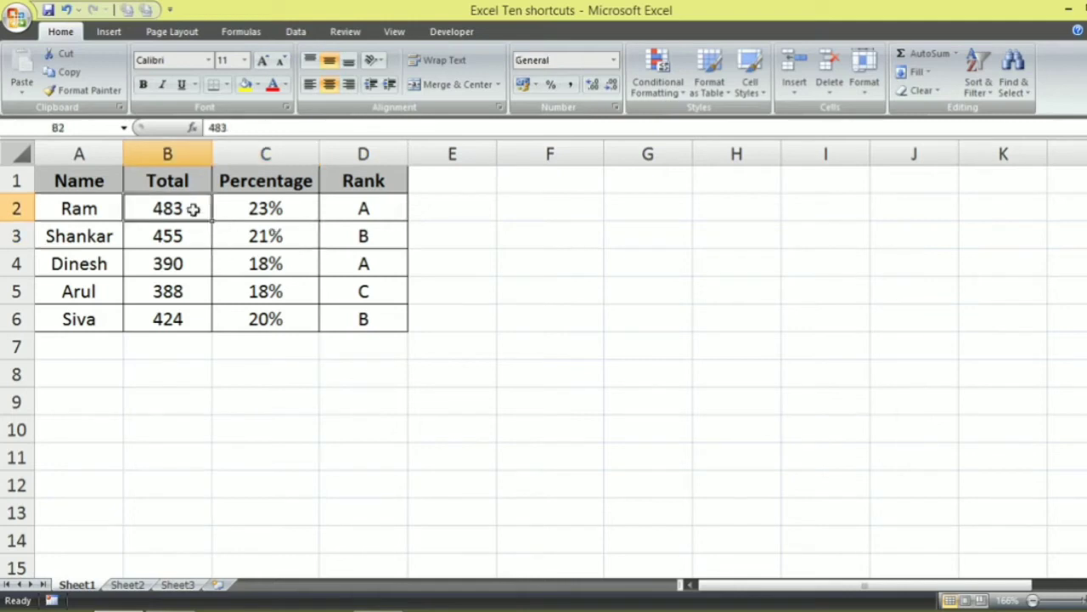
left_click(293, 237)
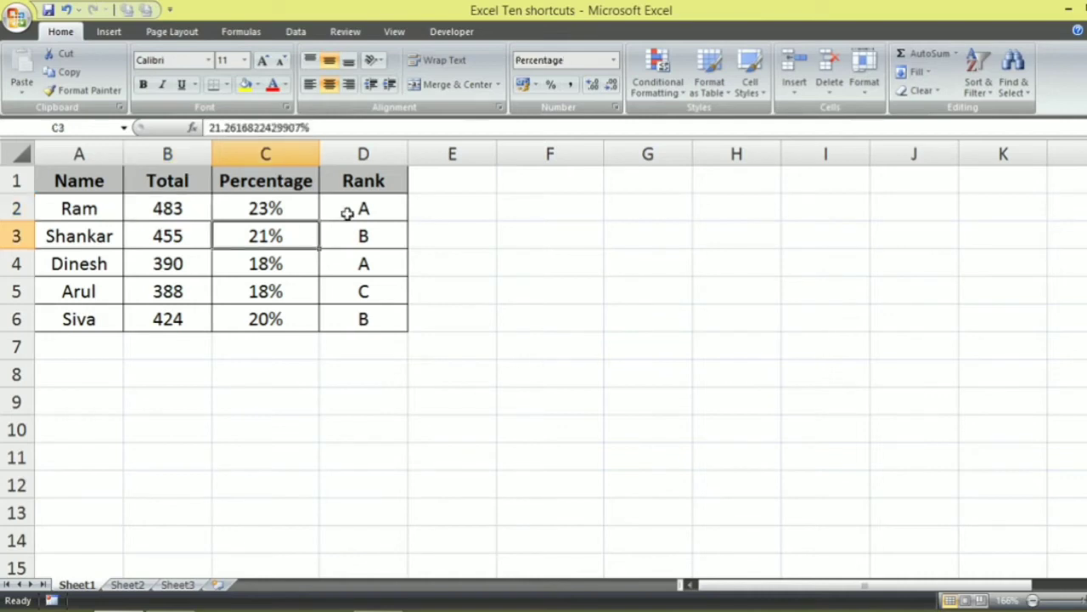
left_click(456, 214)
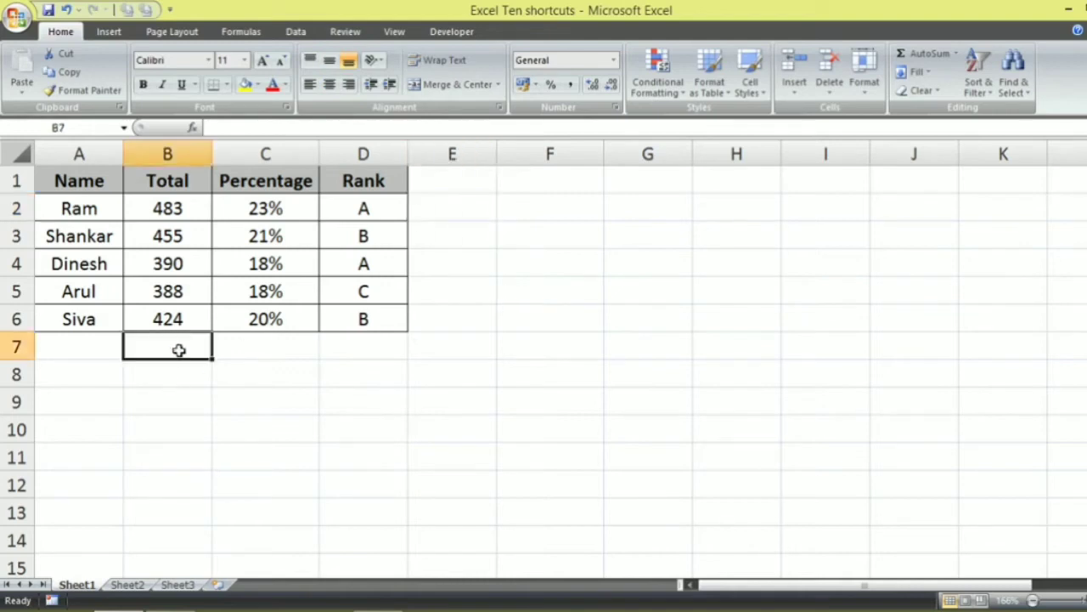
Enter the formula =SUM(B2:B6) in cell B7 below the Total column
type("=sum")
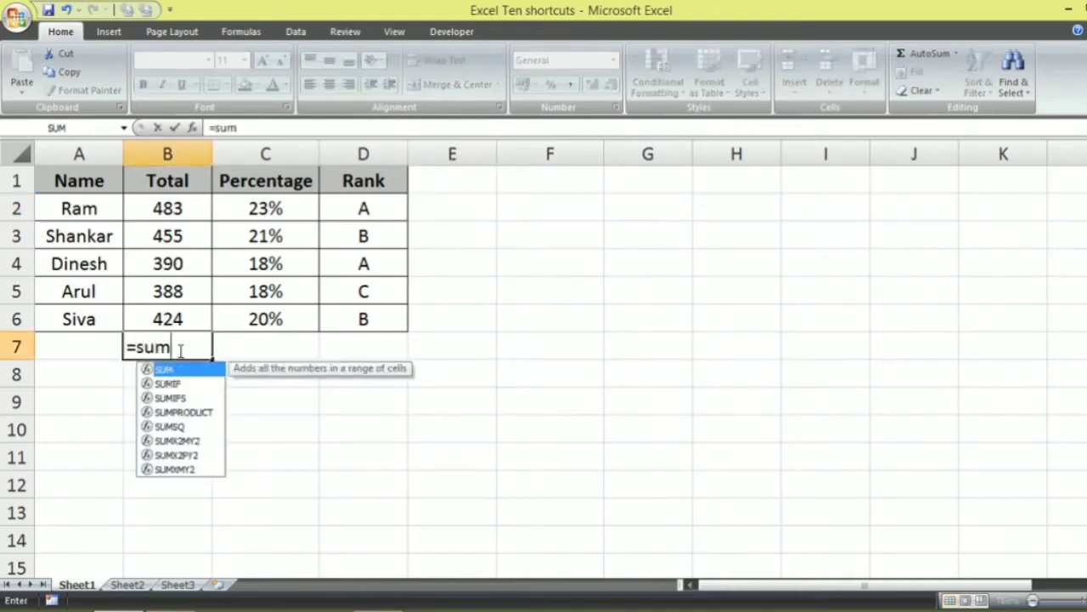
type("(")
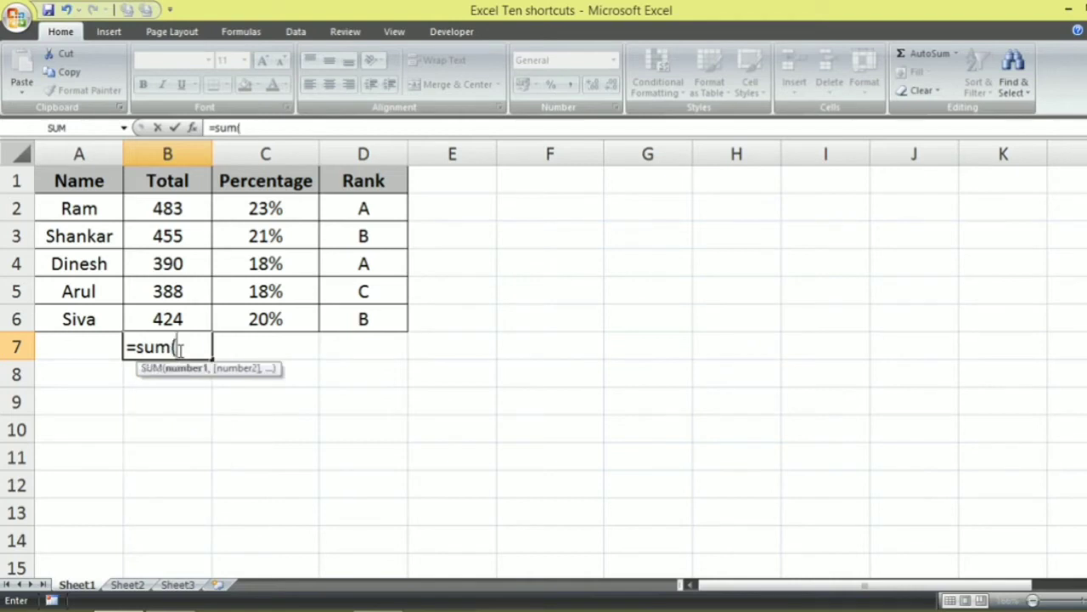
key("Up")
key("shift+Up")
key("shift+Up")
key("shift+Up")
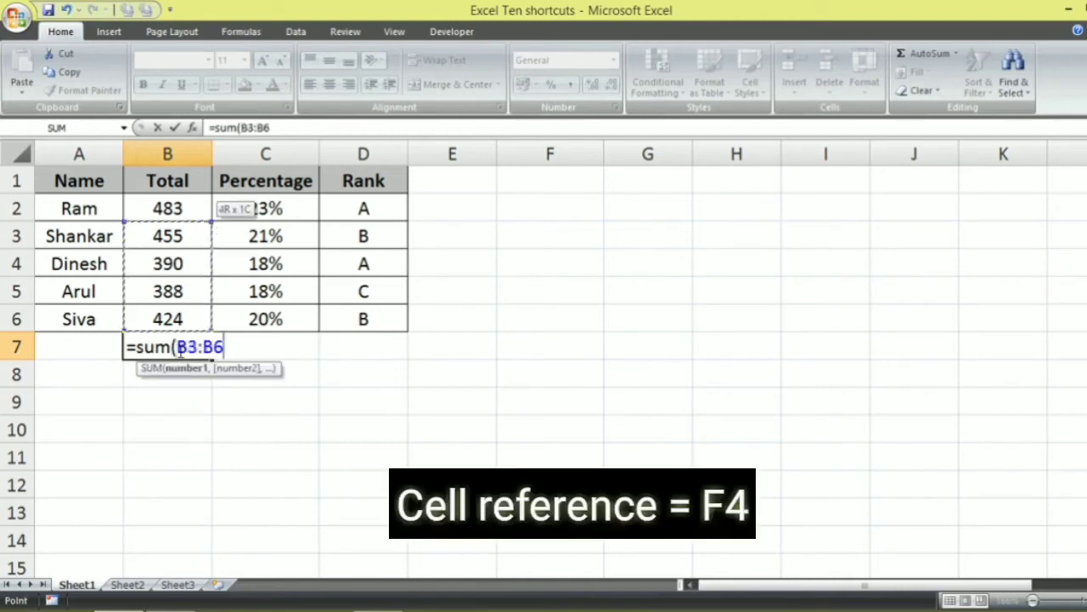
key("shift+Up")
type(")")
key("Return")
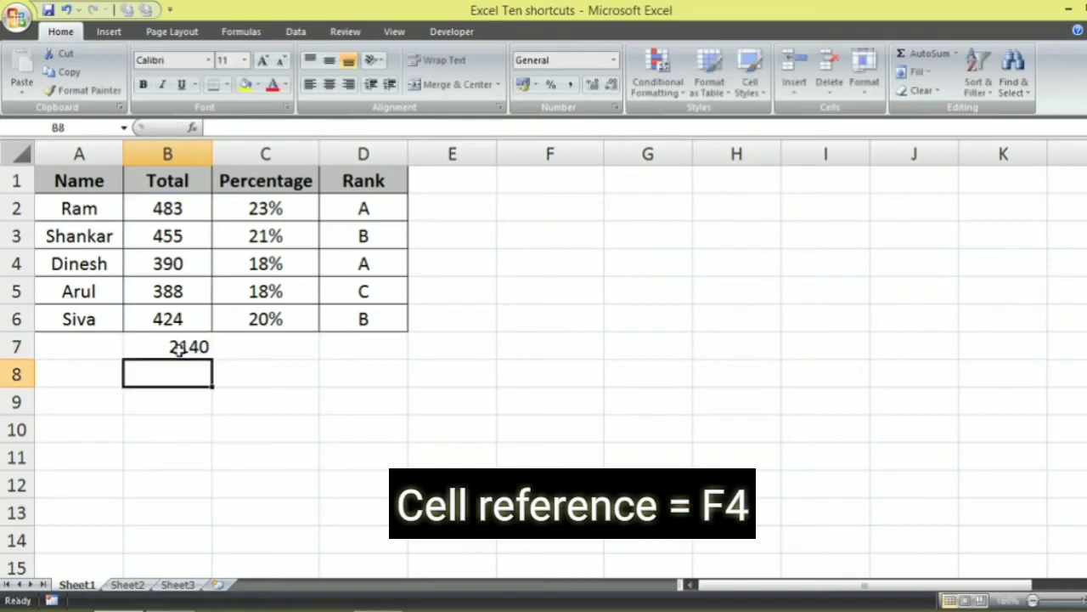
Cycle the reference type of the B2:B6 range in cell B7's SUM formula
key("Up")
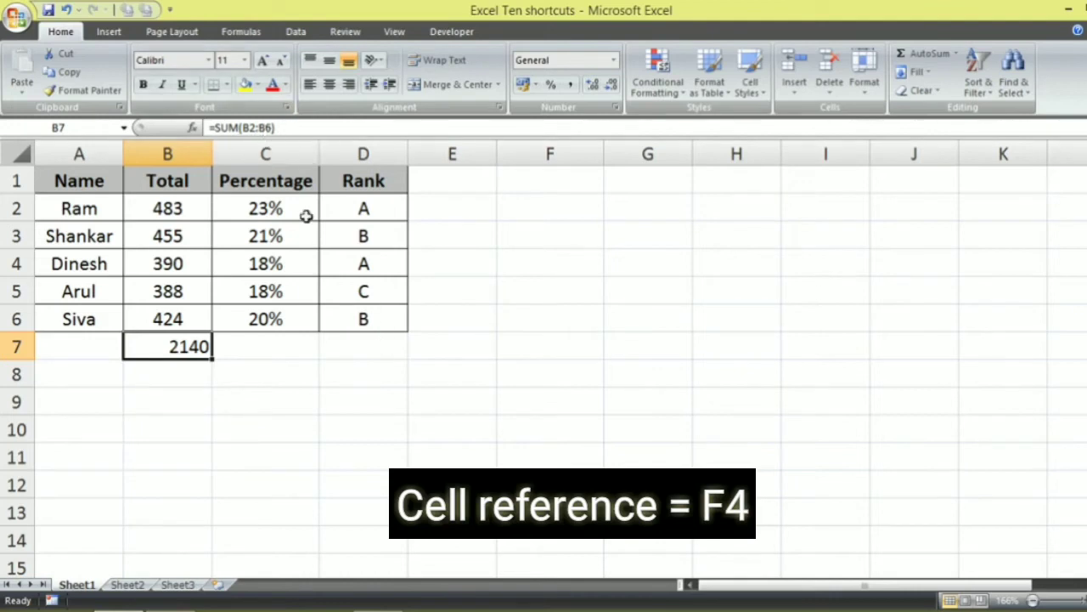
left_click(255, 127)
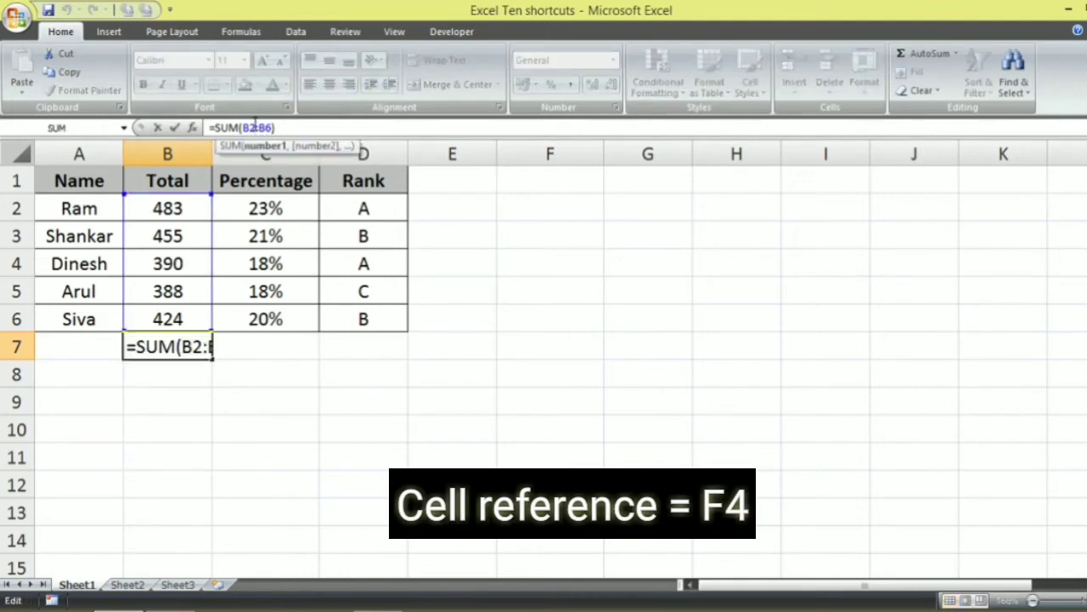
key("F4")
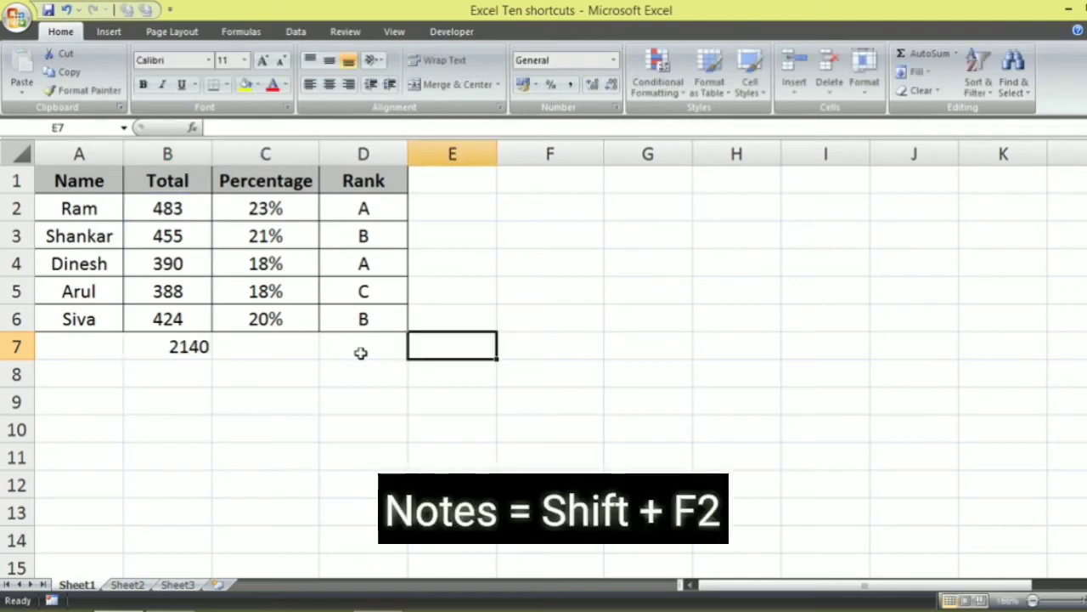
Clear the sum formula from cell B7
left_click(392, 252)
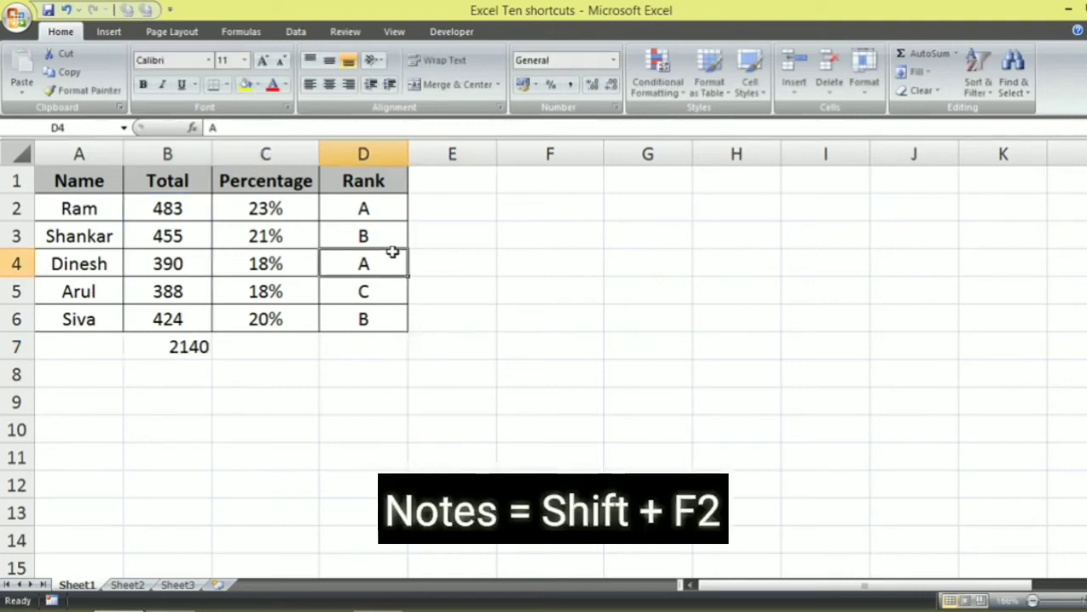
left_click(189, 356)
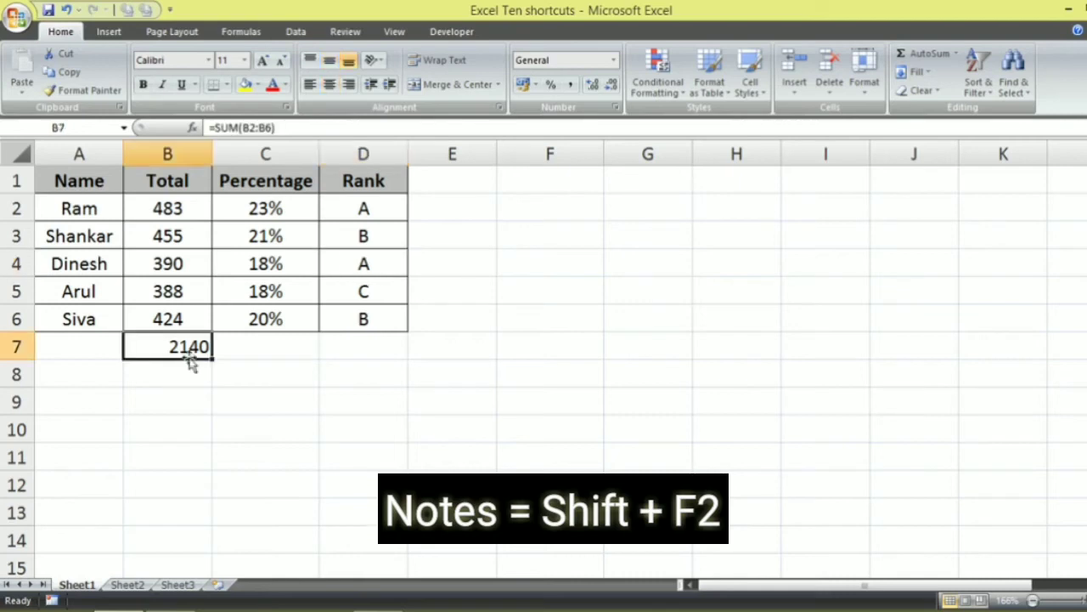
key("Delete")
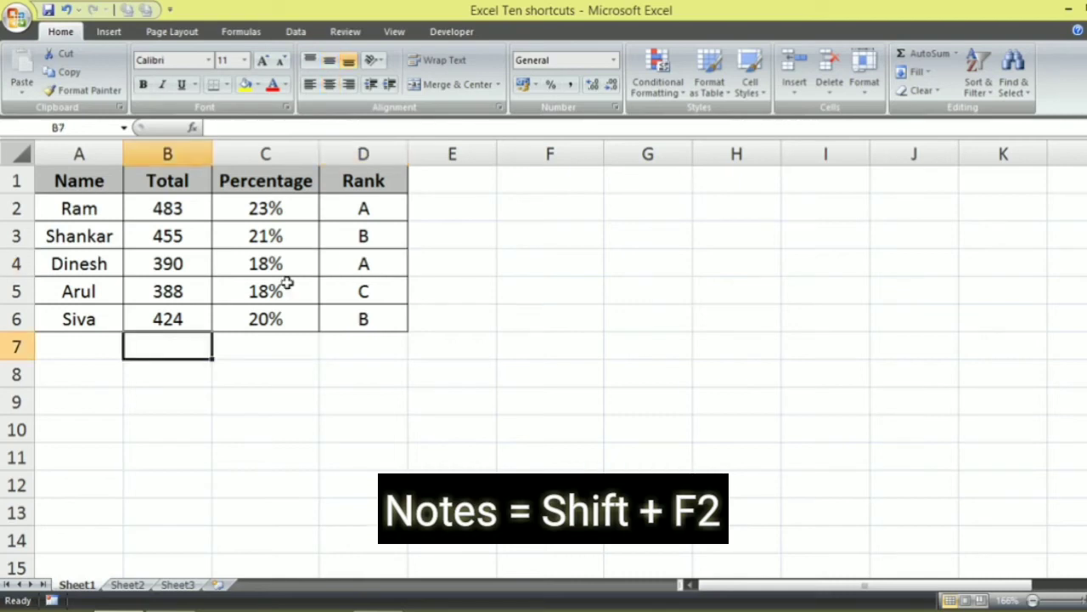
Add a comment reading "notes" to cell D3 in the Rank column and display it
left_click(353, 240)
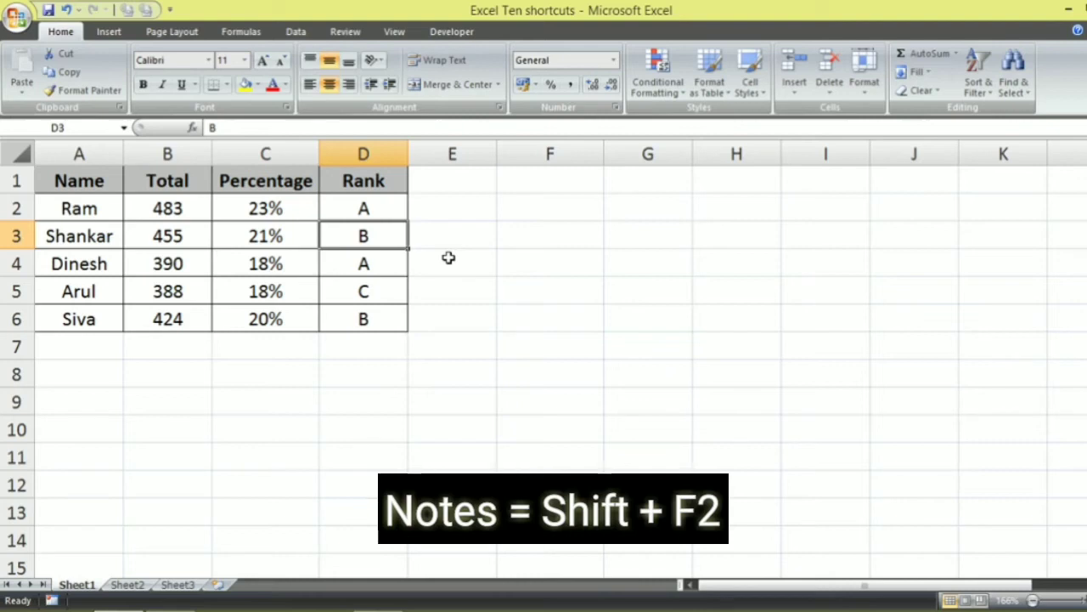
key("shift+F2")
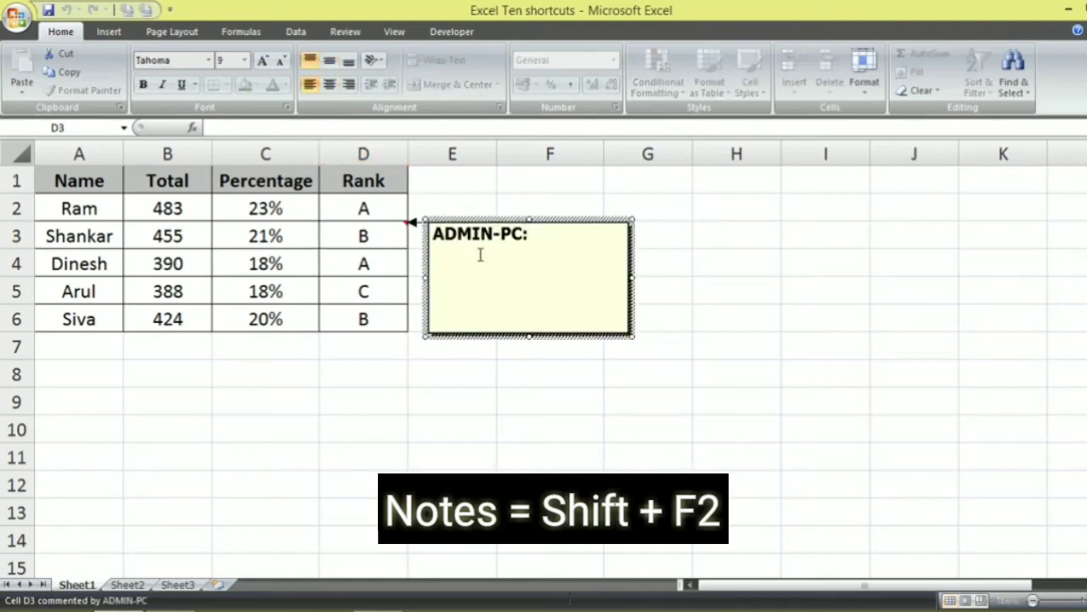
type("notes")
key("Return")
left_click(440, 418)
left_click(404, 235)
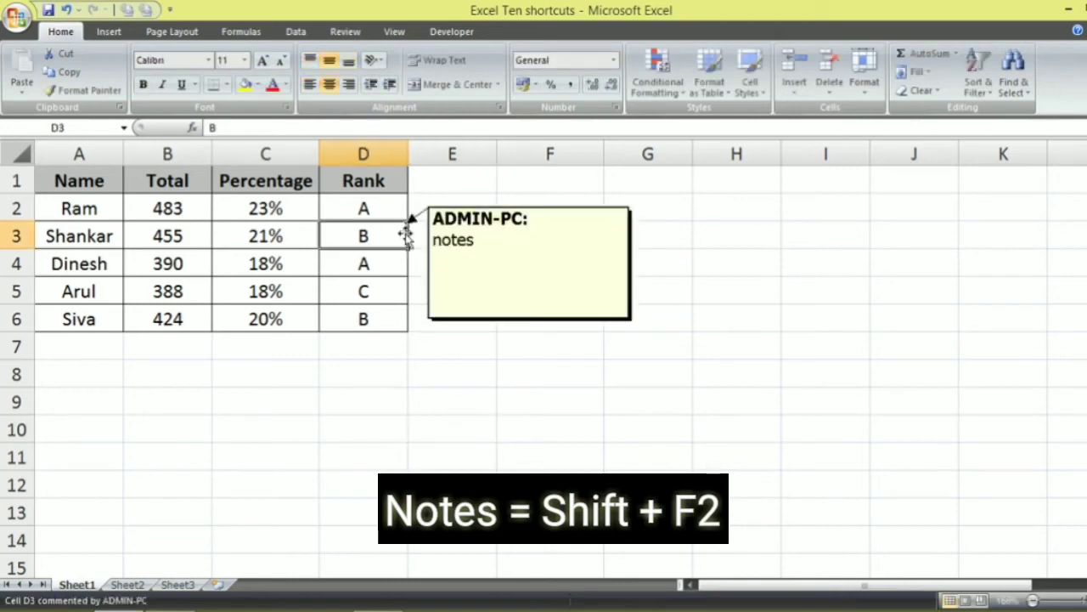
Delete the comment from cell D3
right_click(406, 238)
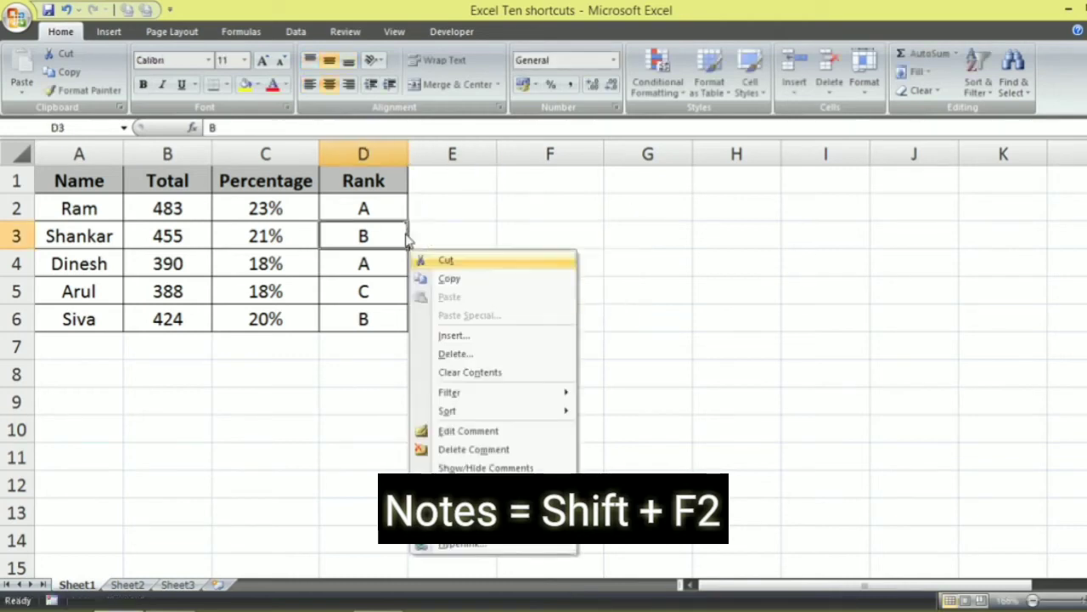
key("Down")
key("Down")
key("Down")
key("Down")
key("Down")
key("Down")
key("Down")
key("Down")
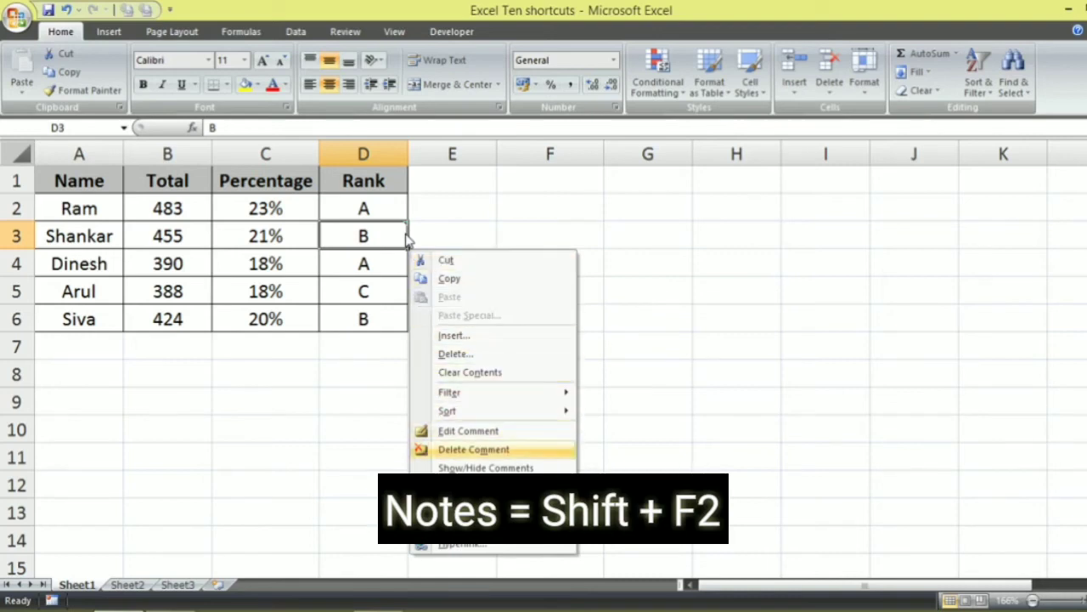
key("Return")
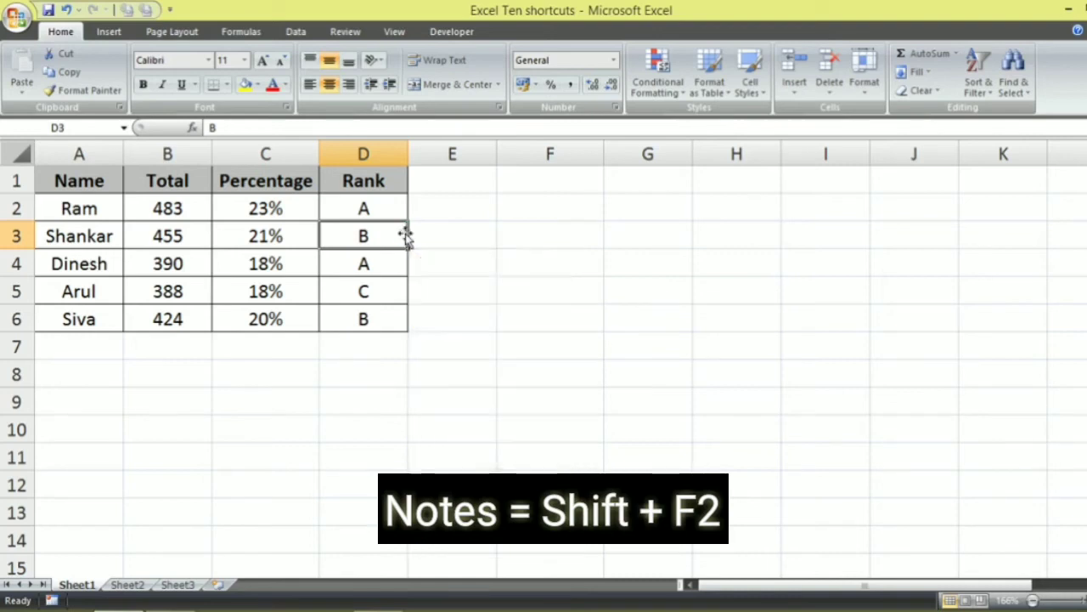
Hide row 3 of the marks table and undo it, twice in succession
left_click(462, 273)
left_click(375, 223)
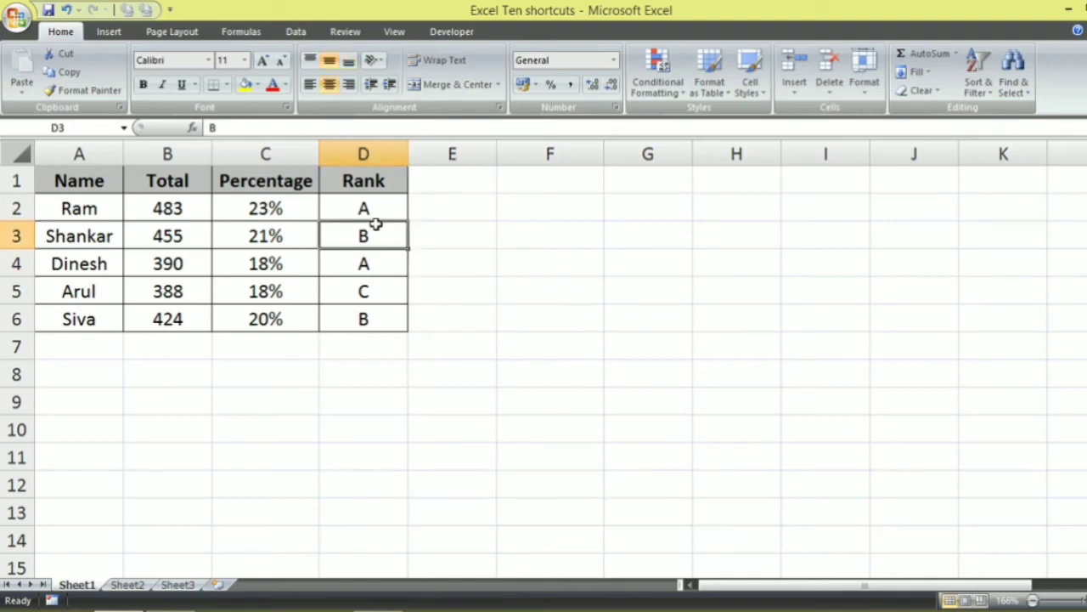
left_click(239, 237)
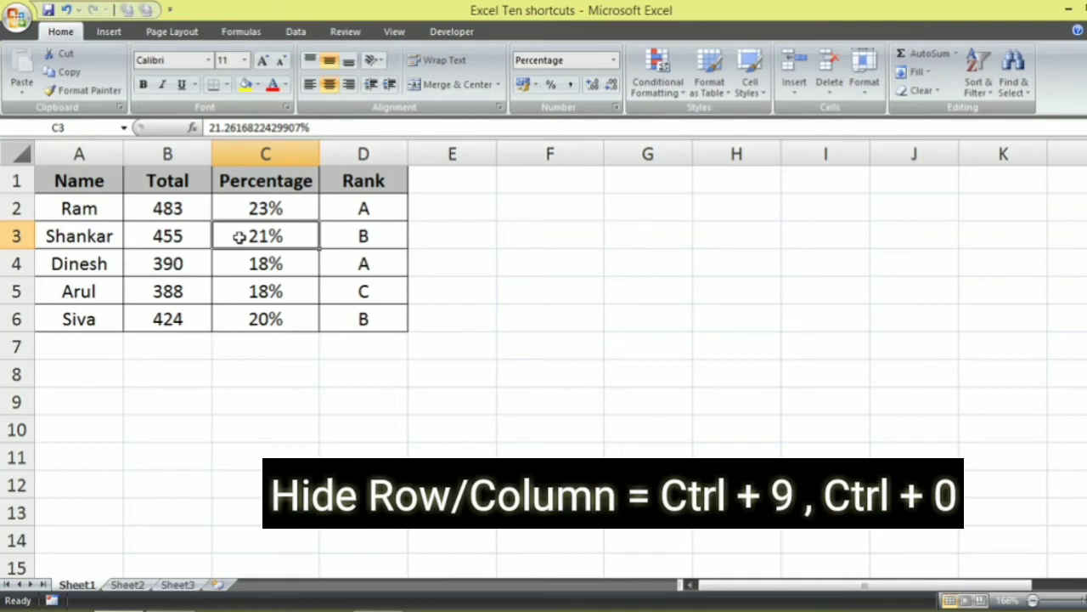
key("ctrl+9")
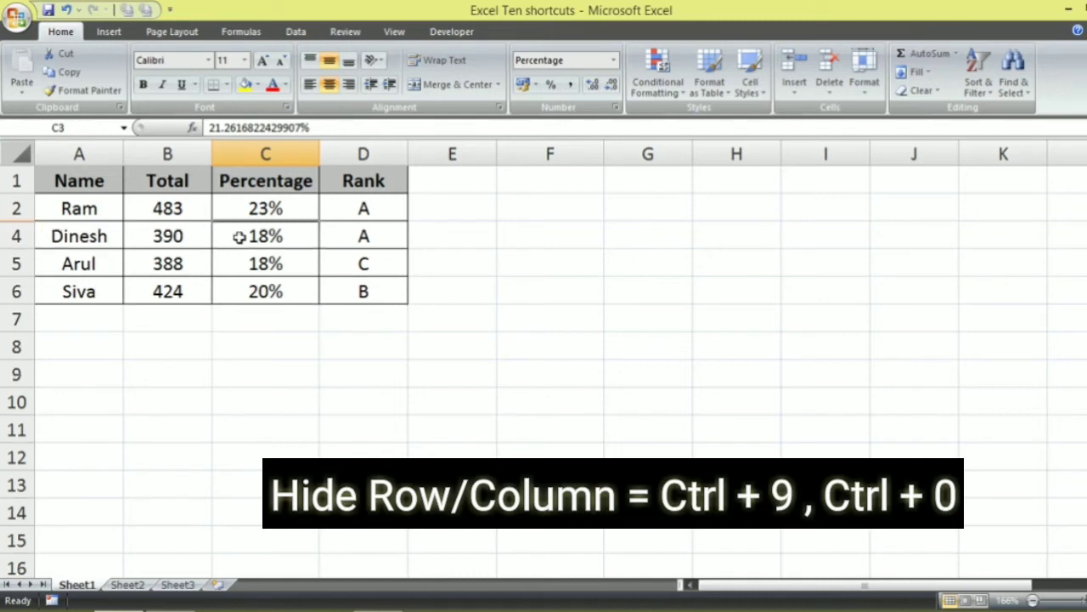
key("ctrl+z")
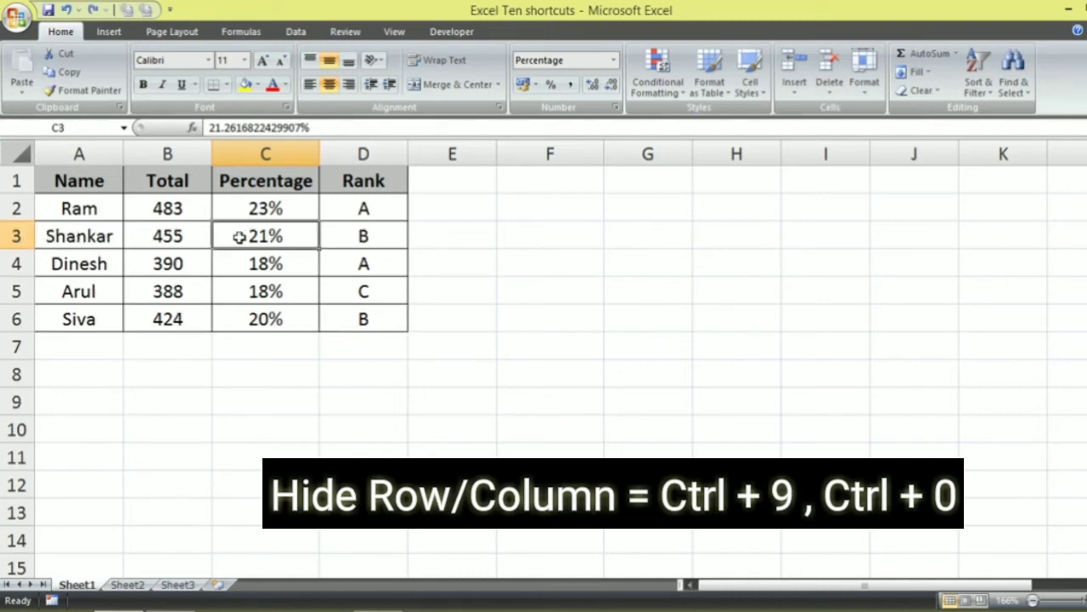
key("ctrl+9")
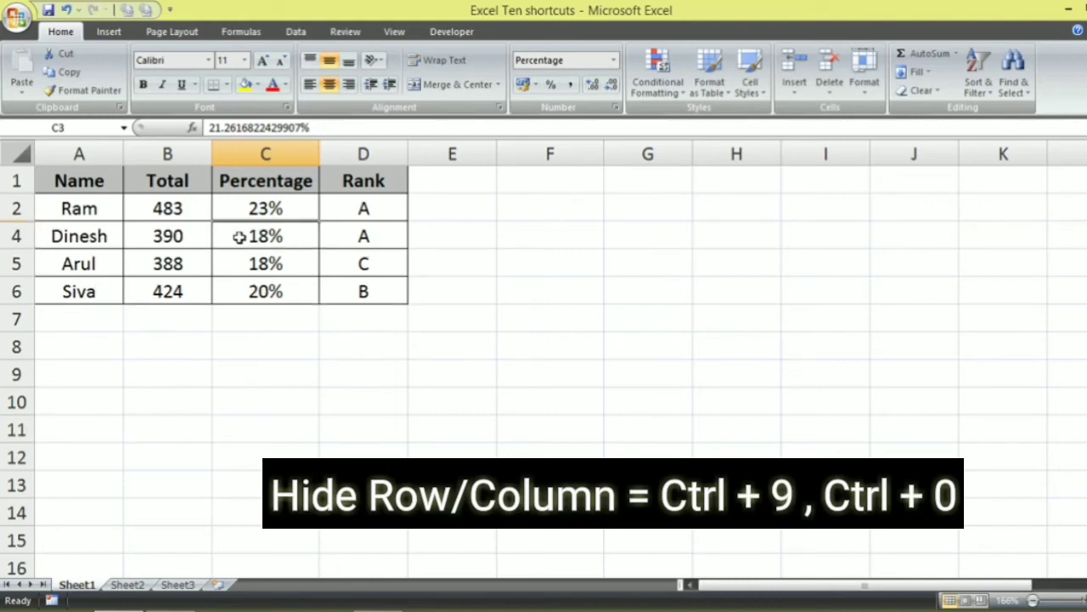
key("ctrl+z")
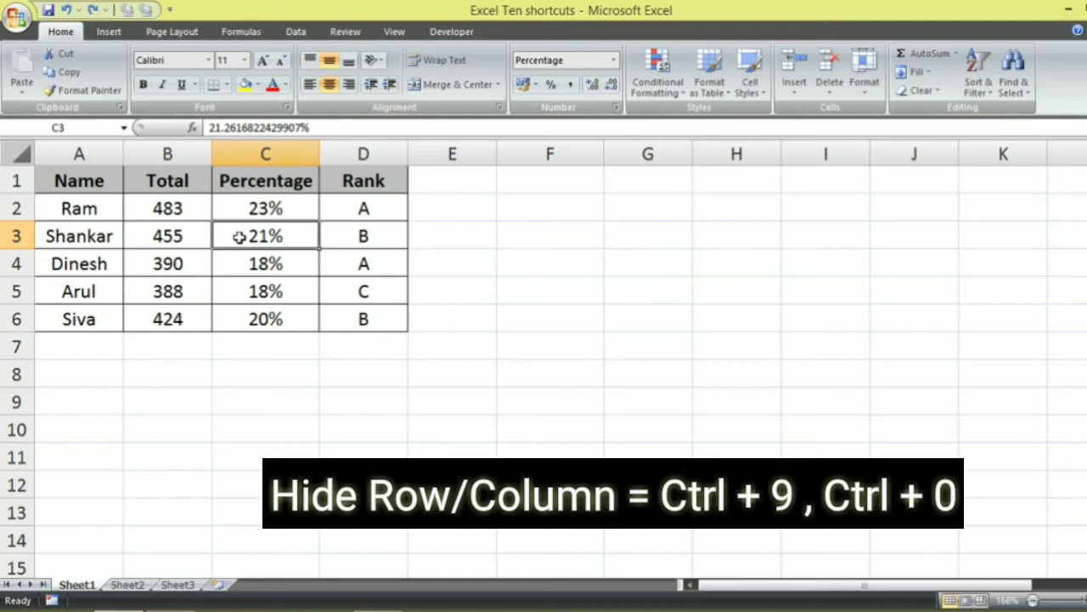
Hide the Percentage column and undo it, twice in succession
key("ctrl+0")
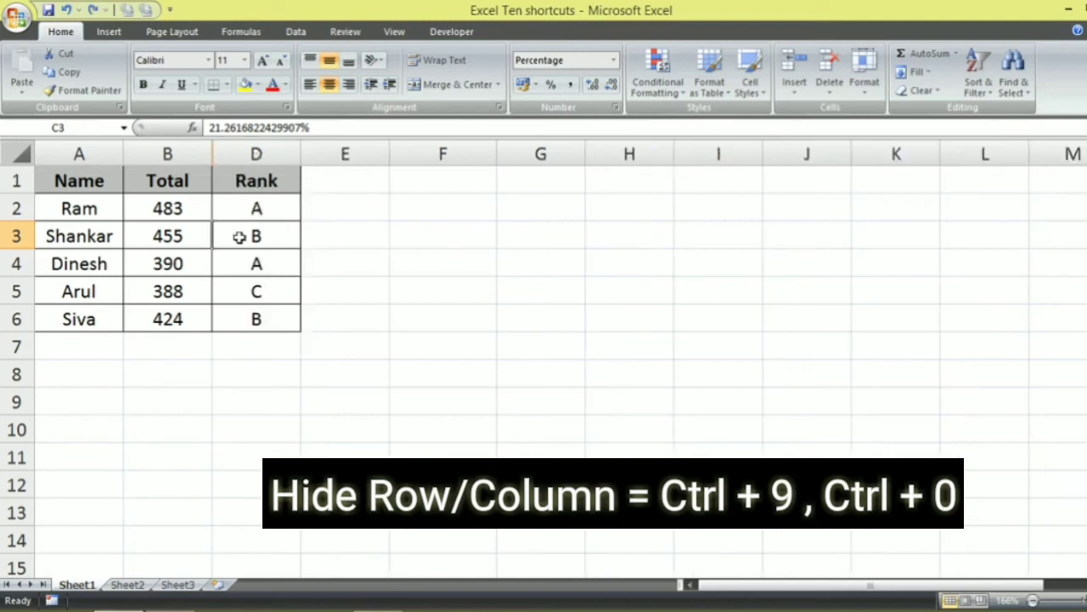
left_click(327, 275)
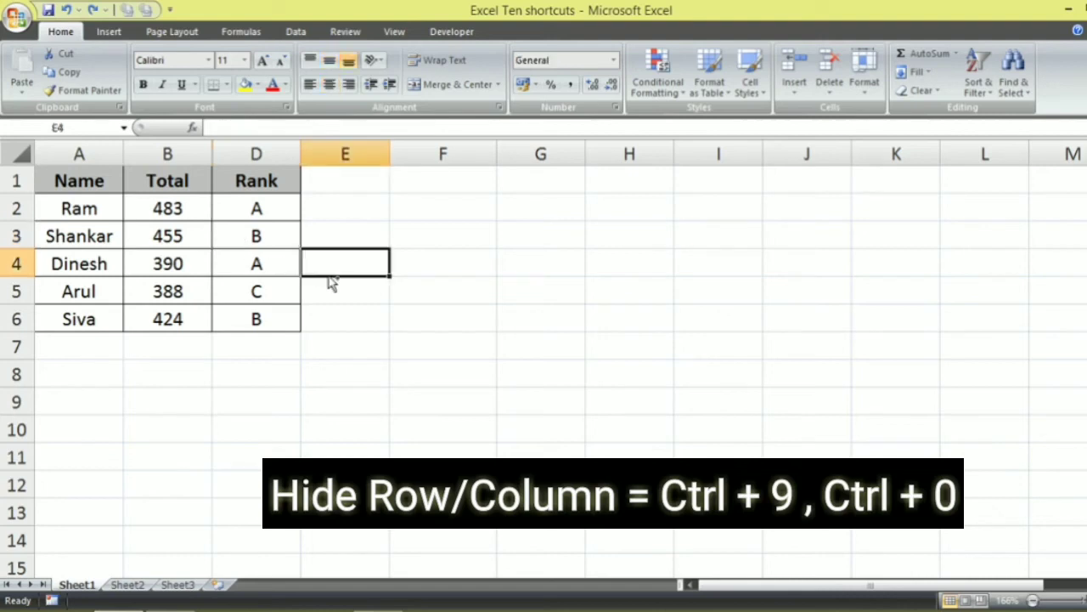
key("ctrl+z")
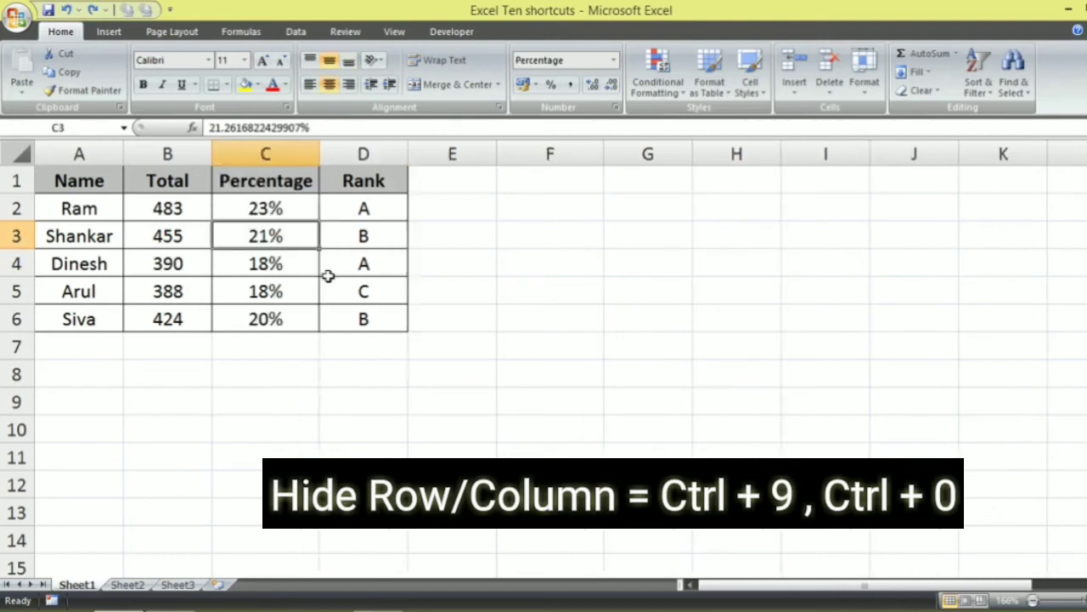
key("ctrl+0")
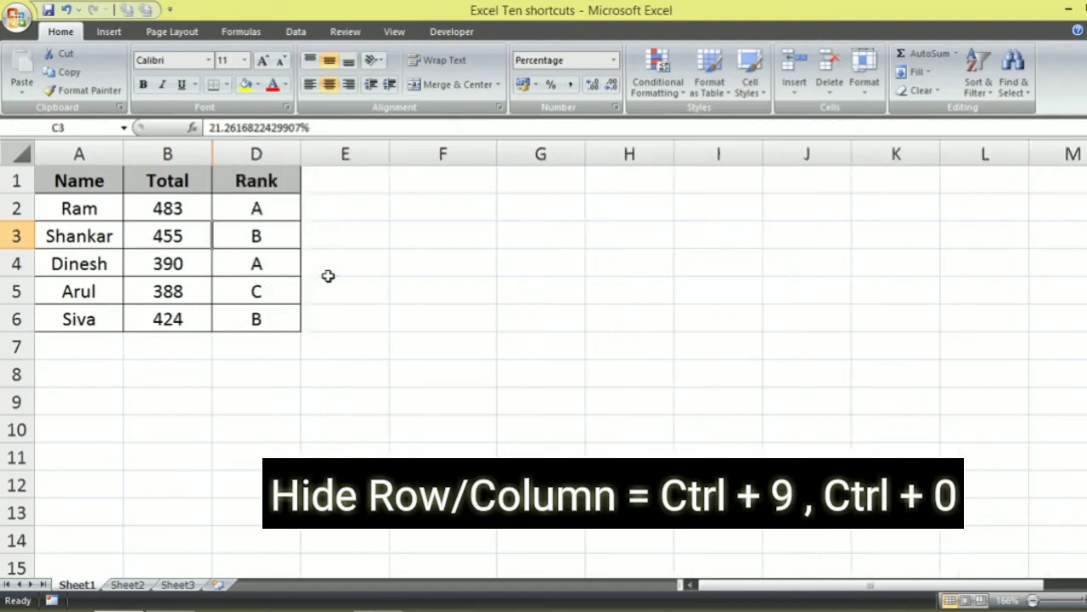
key("ctrl+z")
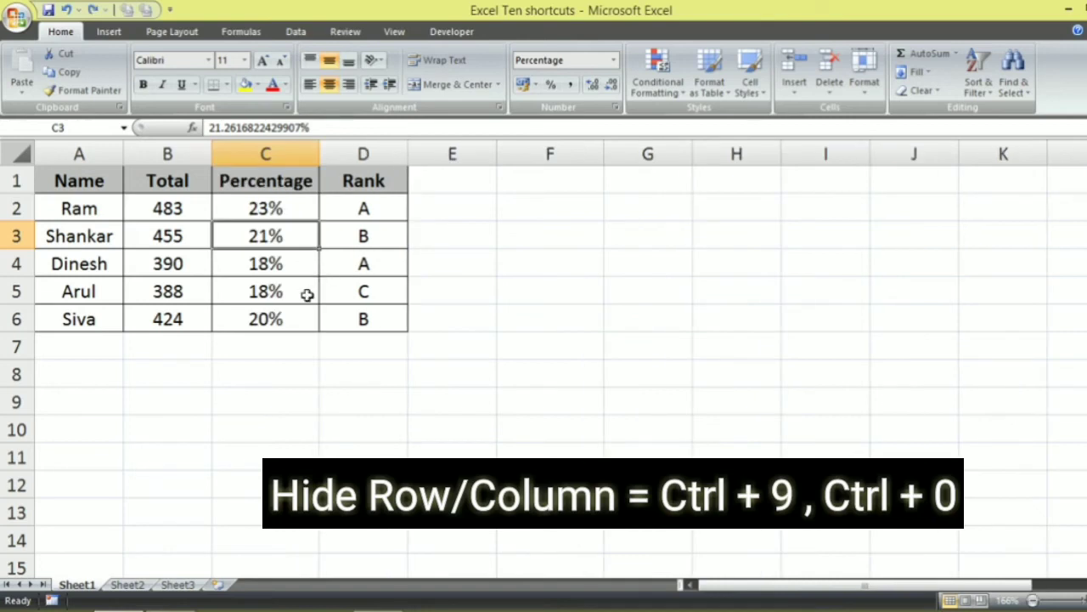
Turn on filters for the table's header row, starting from the Percentage header in C1
left_click(307, 295)
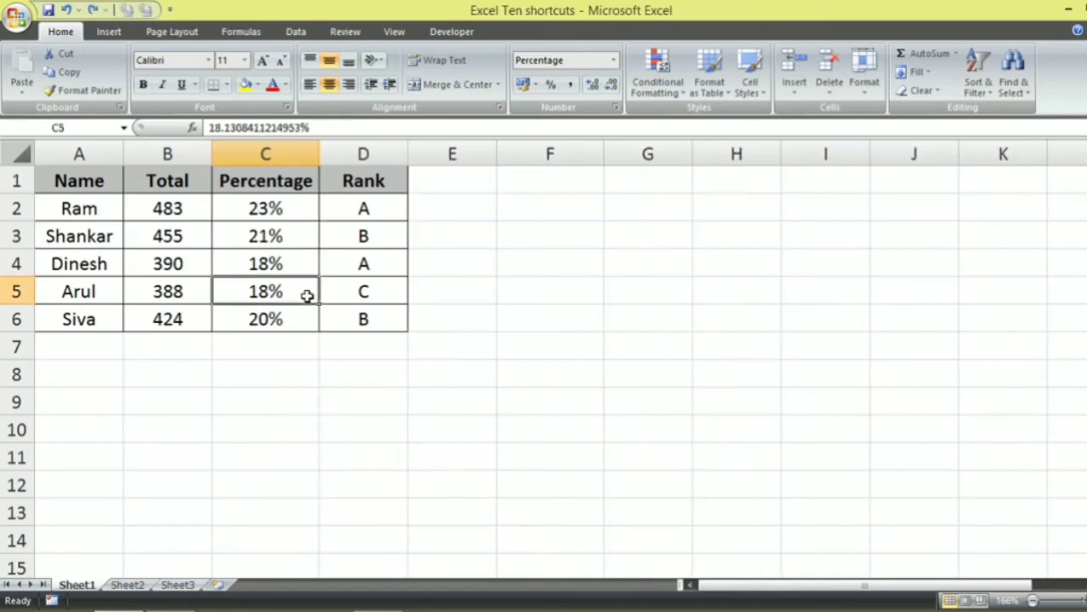
key("Up")
key("Up")
key("Up")
key("Up")
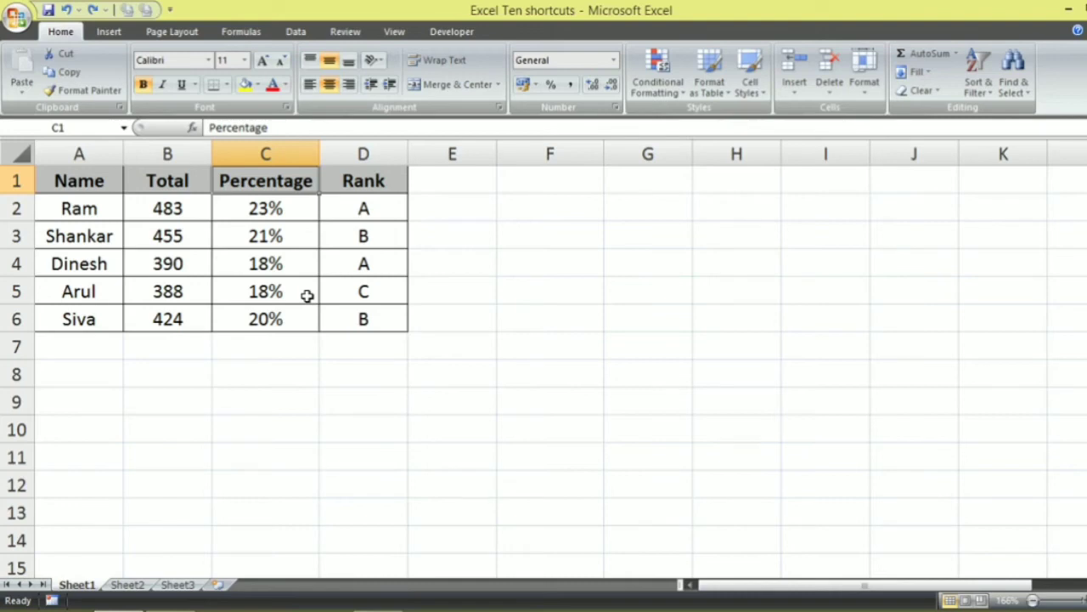
key("ctrl+shift+l")
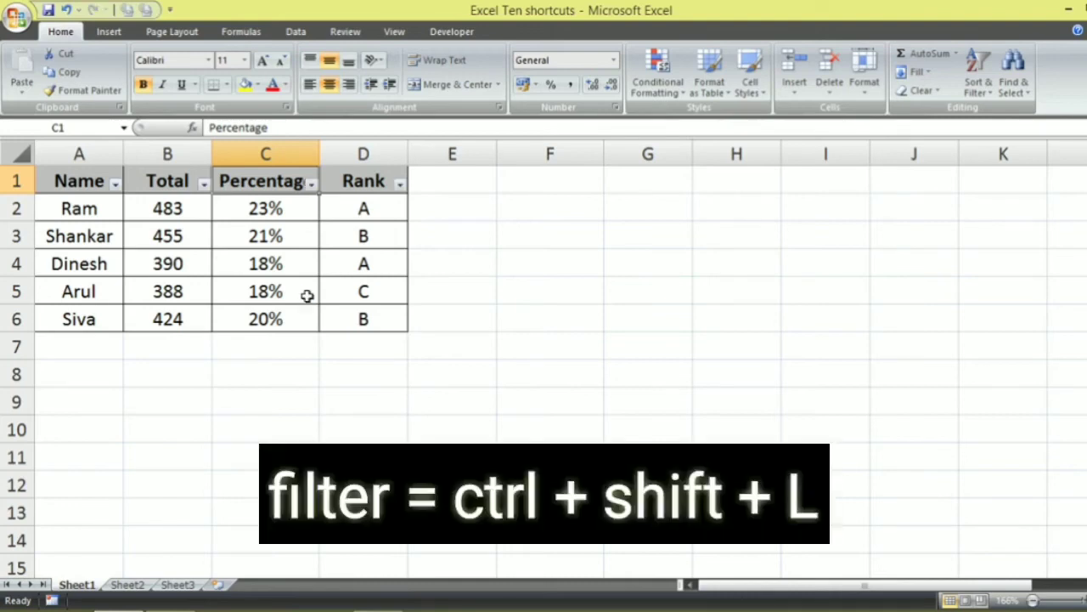
Examine the sort and filter options of the Rank column without applying any
key("Left")
key("Left")
key("Right")
key("Right")
key("Right")
key("Right")
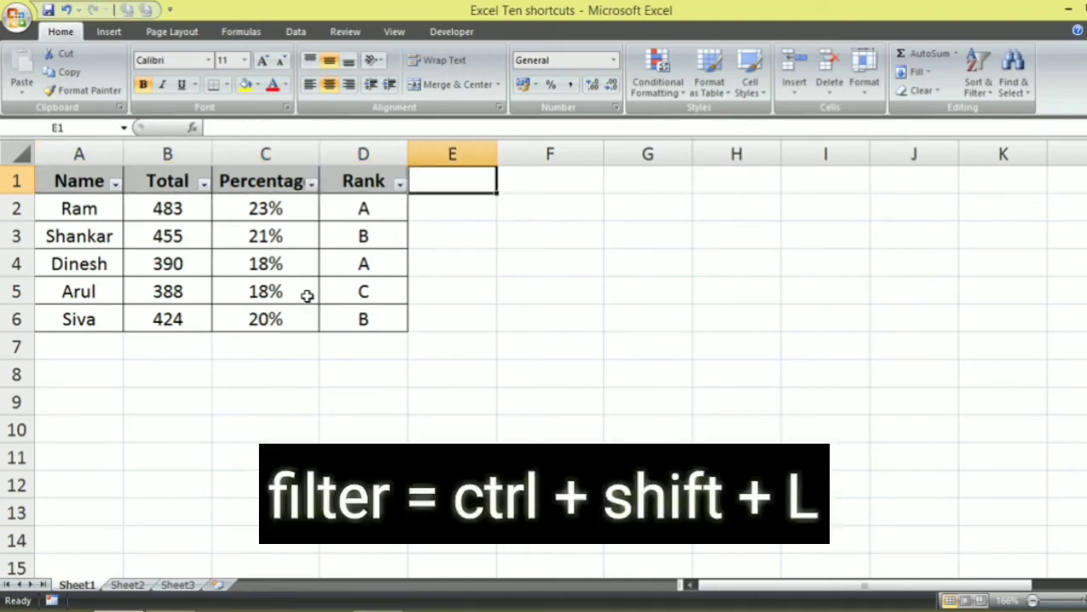
key("Left")
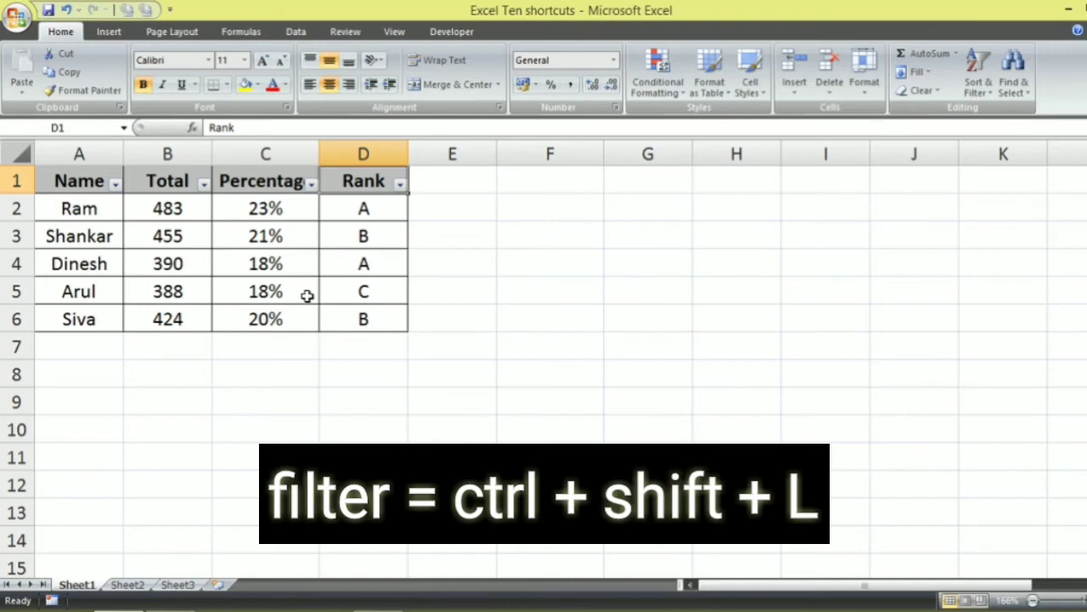
key("alt+Down")
key("Down")
key("Down")
key("Down")
key("Down")
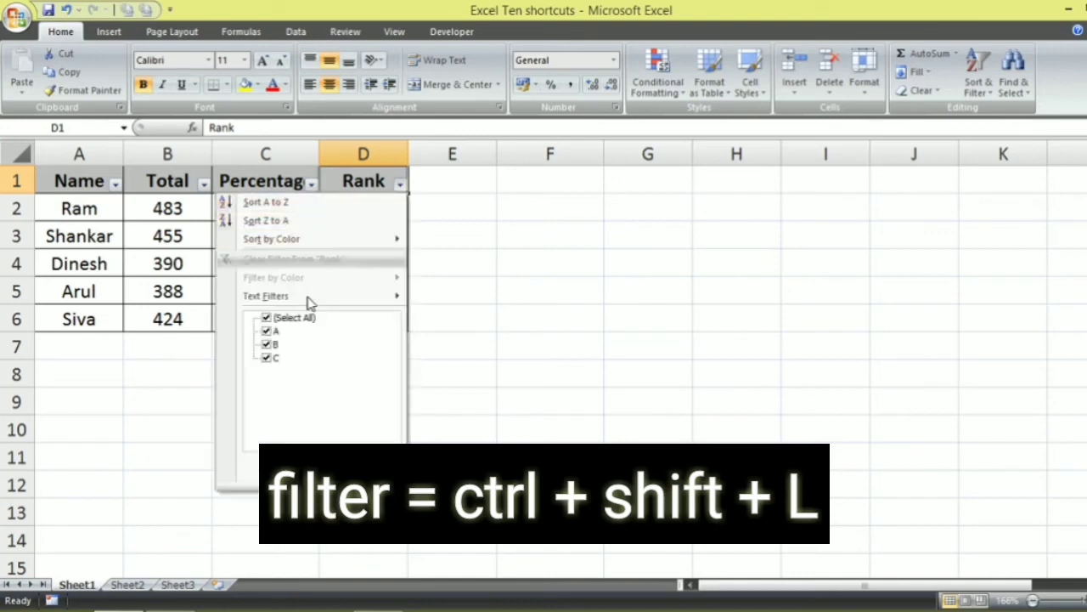
key("Down")
key("Down")
key("Down")
key("Escape")
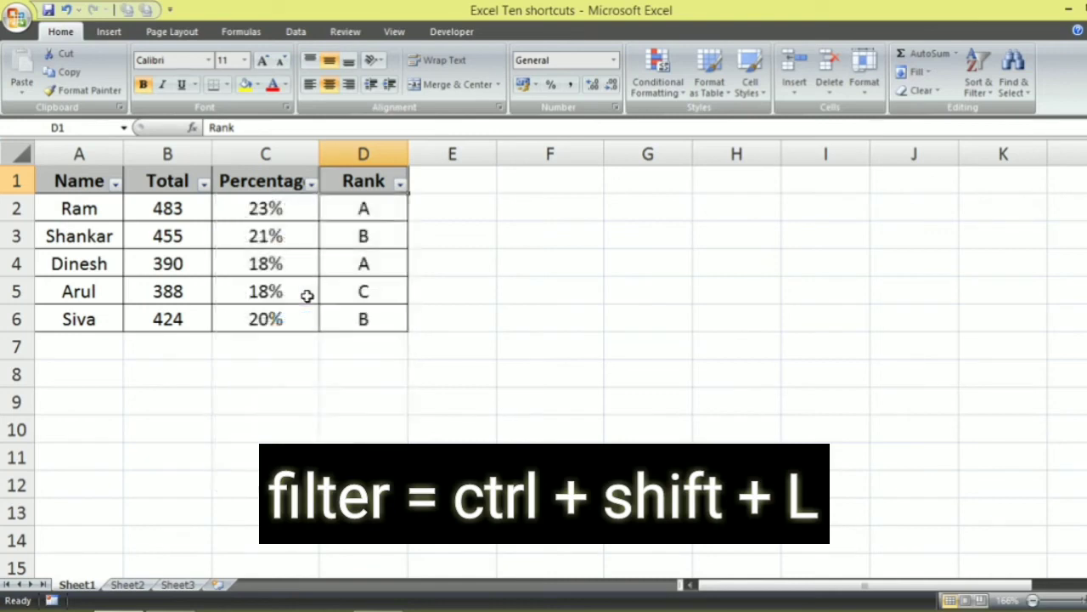
Examine the sort and filter options of the Percentage column without applying any
key("Left")
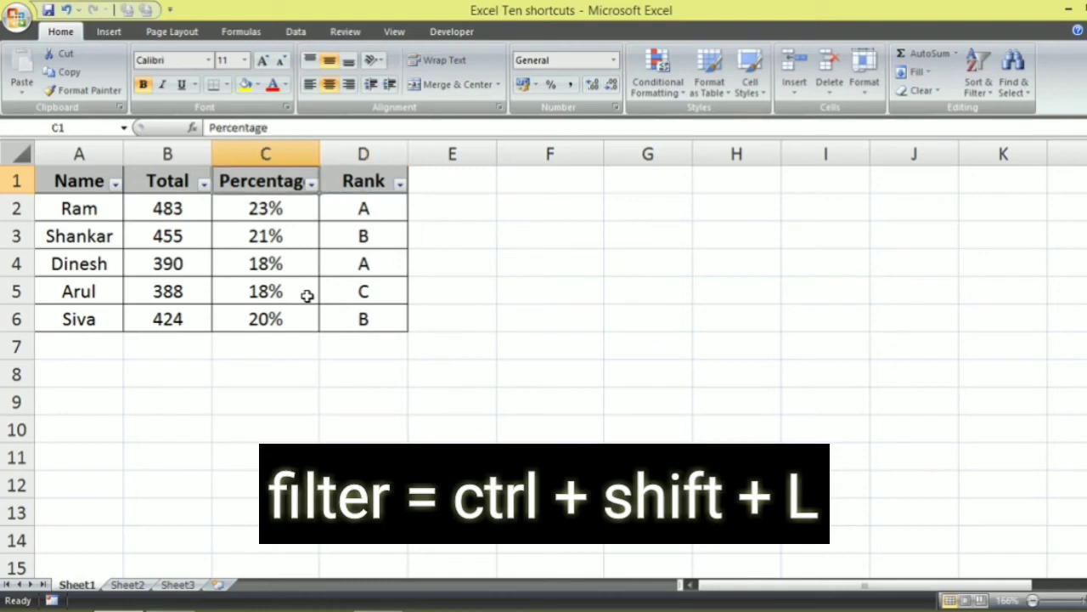
key("alt+Down")
key("Down")
key("Down")
key("Down")
key("Down")
key("Down")
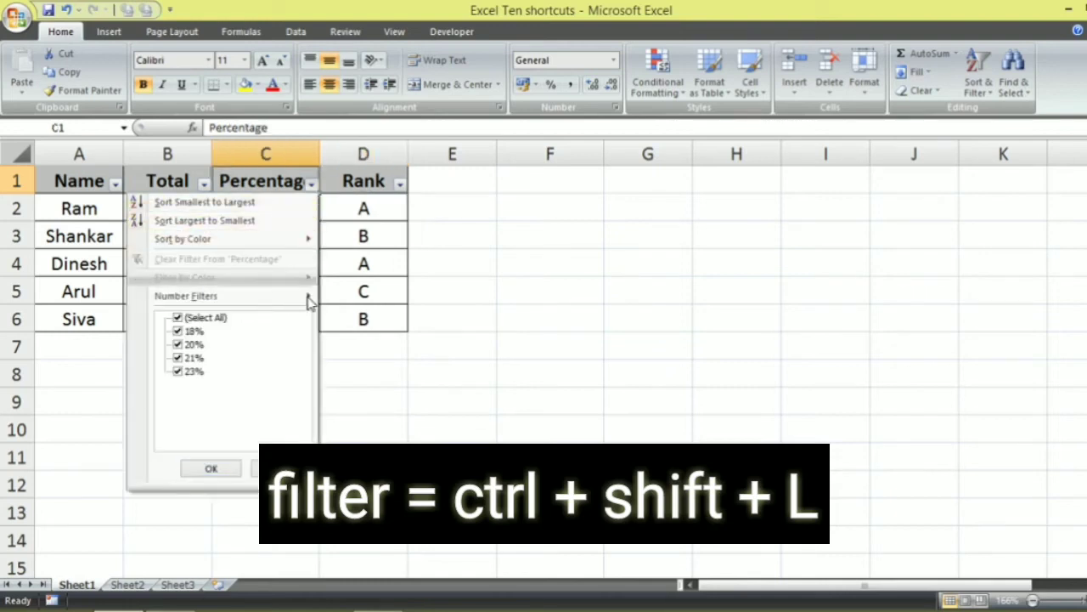
key("Escape")
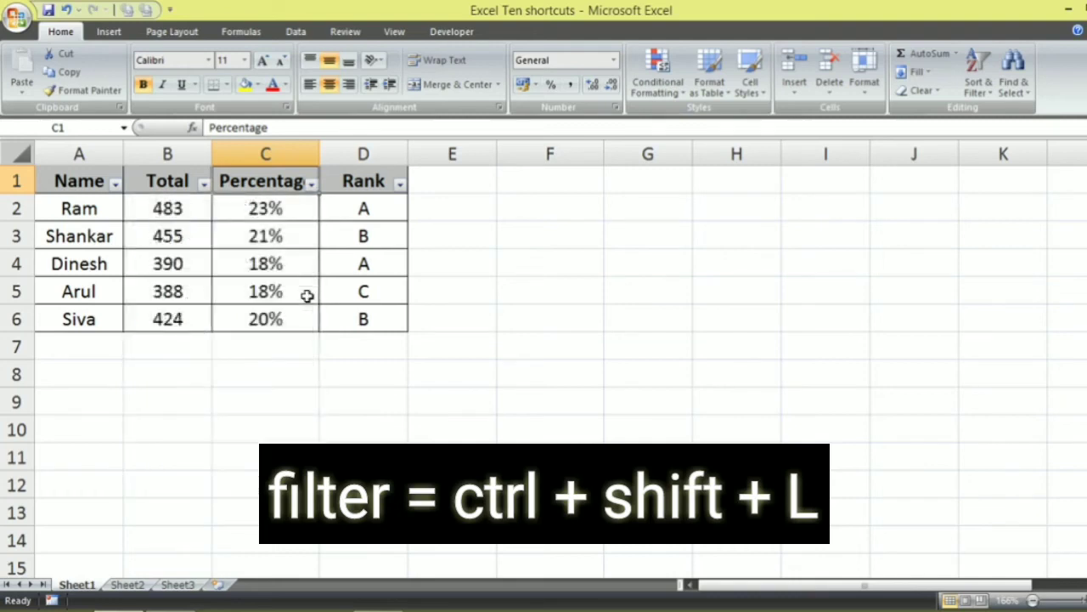
Remove the filters from the table's header row and turn them on again
key("alt+d")
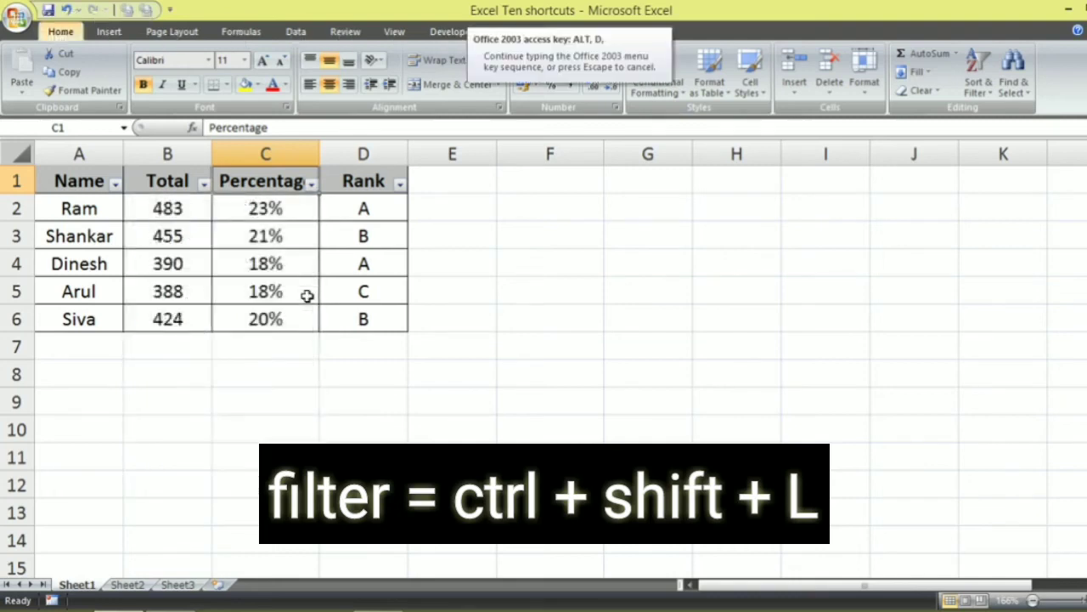
key("f")
key("f")
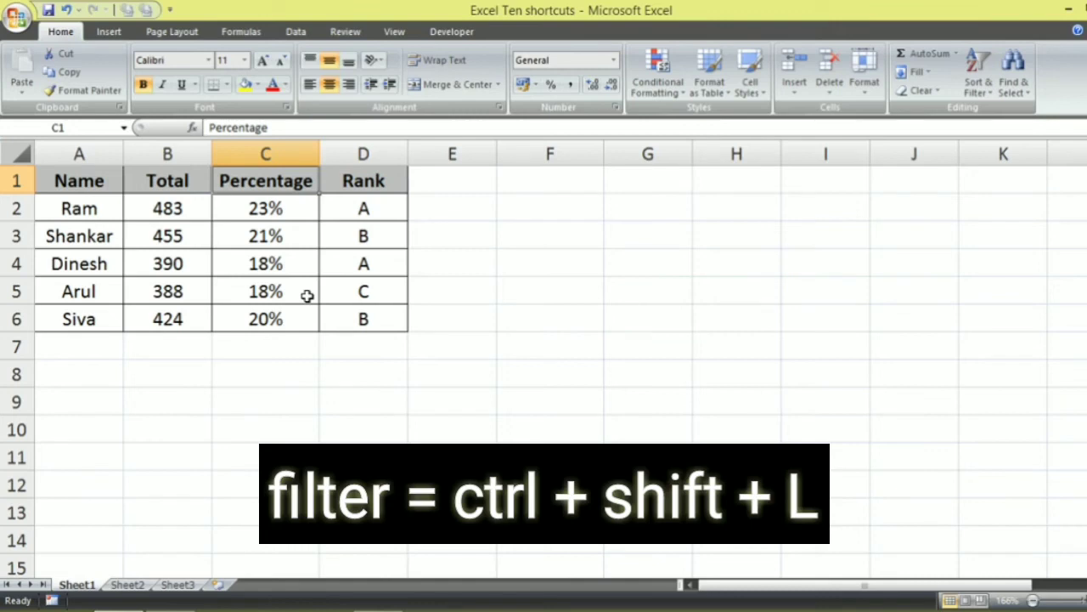
key("ctrl+shift+l")
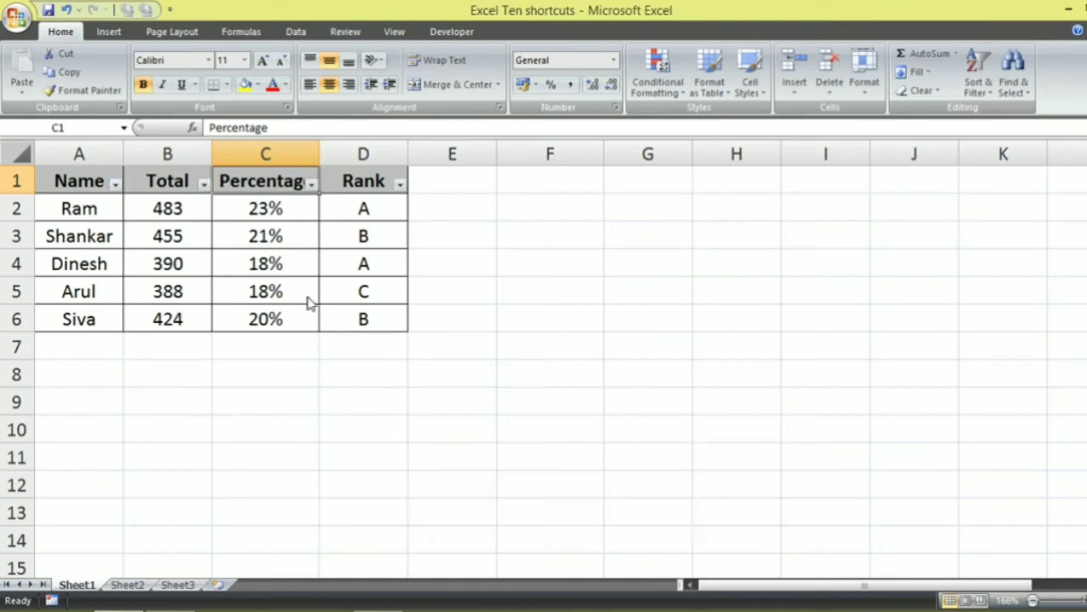
key("super")
type("off")
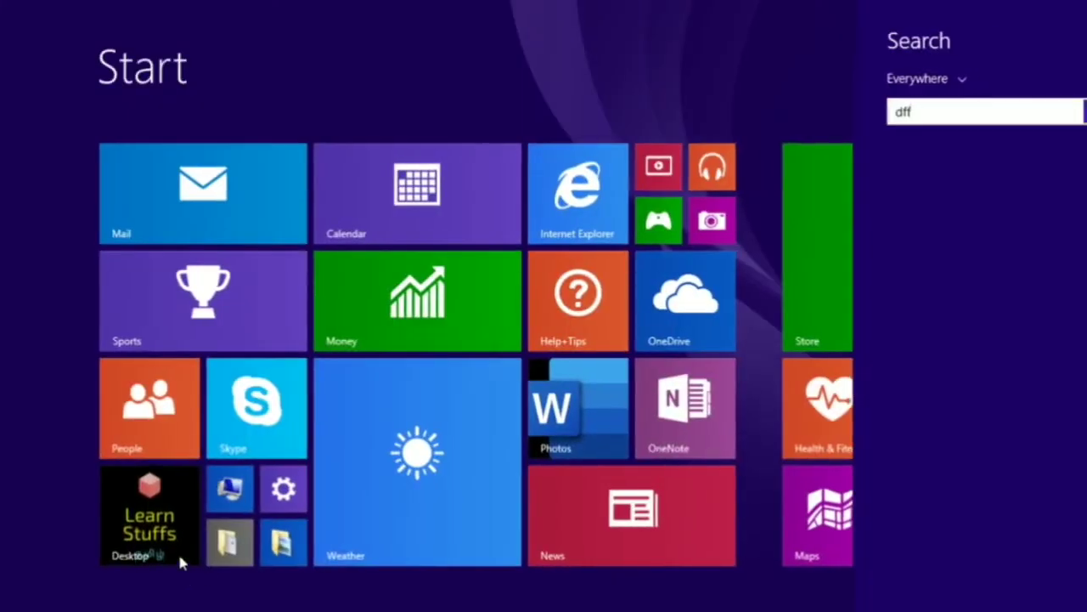
left_click(173, 527)
left_click(173, 527)
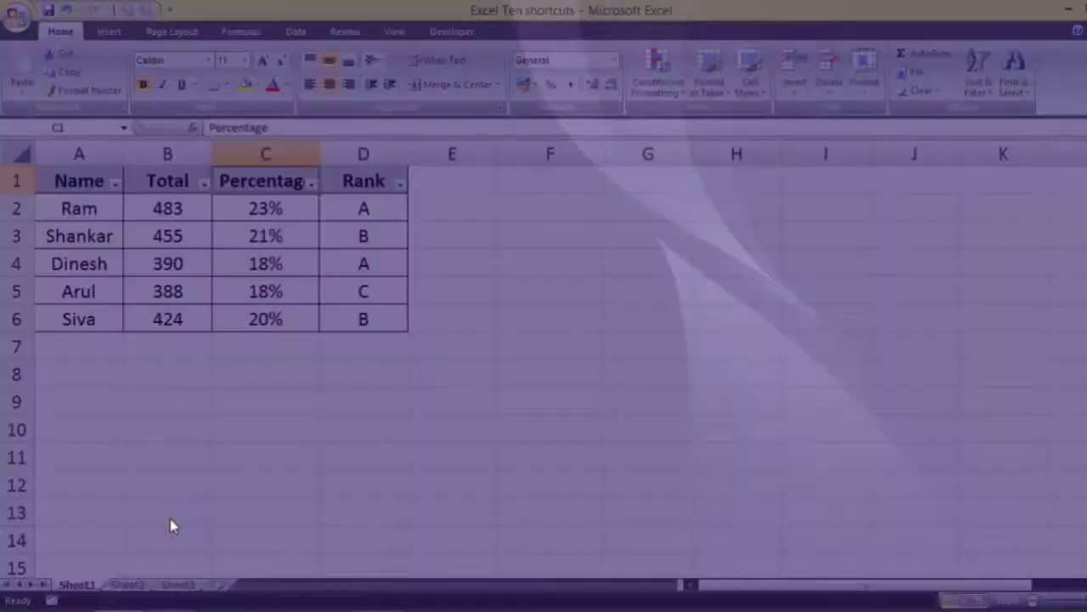
double_click(257, 176)
left_click(302, 296)
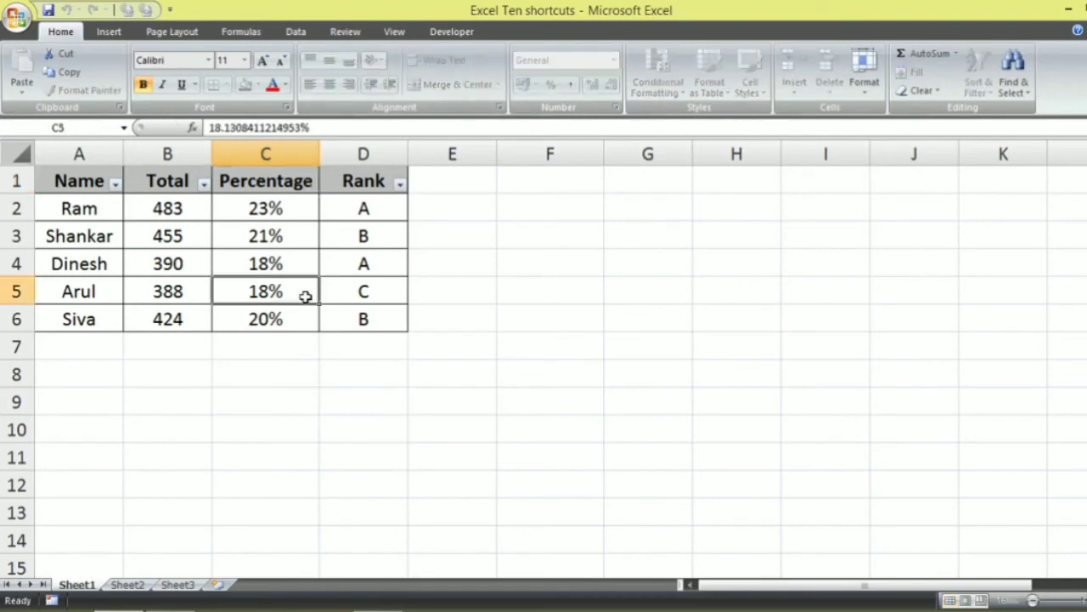
Replace the table-wide filters with filters on only the Total and Percentage headers in B1:C1
left_click(276, 179)
key("ctrl+shift+l")
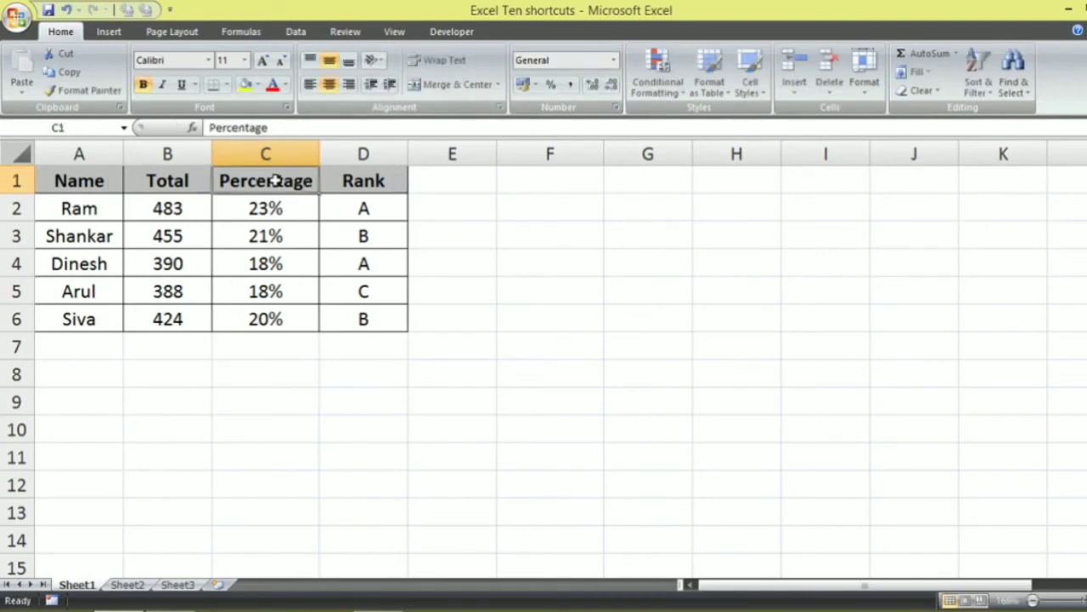
key("Left")
key("shift+Right")
key("ctrl+shift+Down")
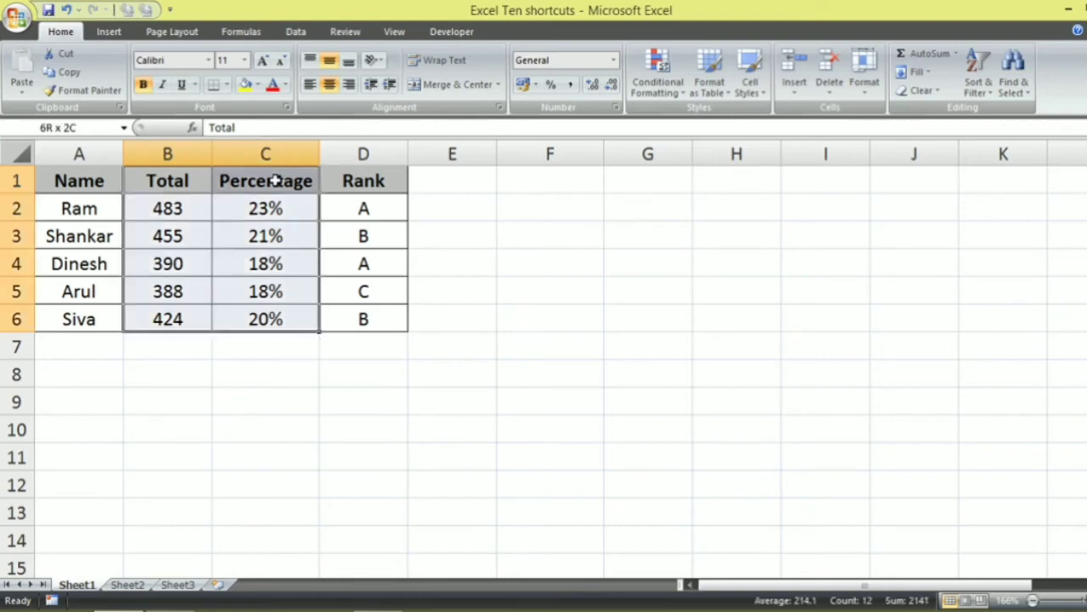
key("shift+Up")
key("shift+Up")
key("shift+Up")
key("shift+Up")
key("shift+Up")
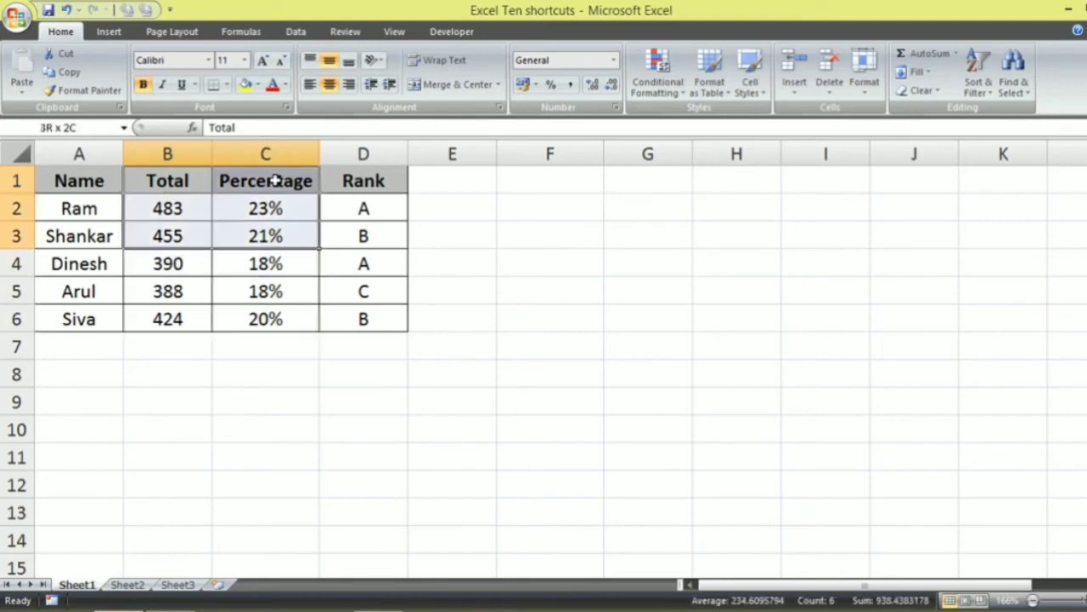
key("ctrl+shift+l")
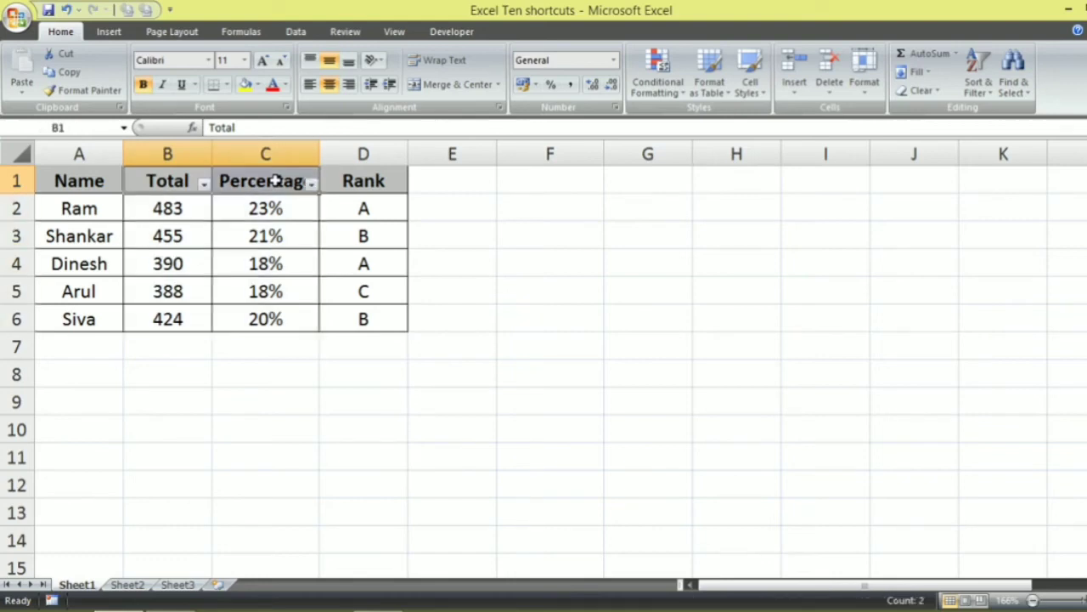
Remove the filters from the Total and Percentage headers
key("alt+d")
key("f")
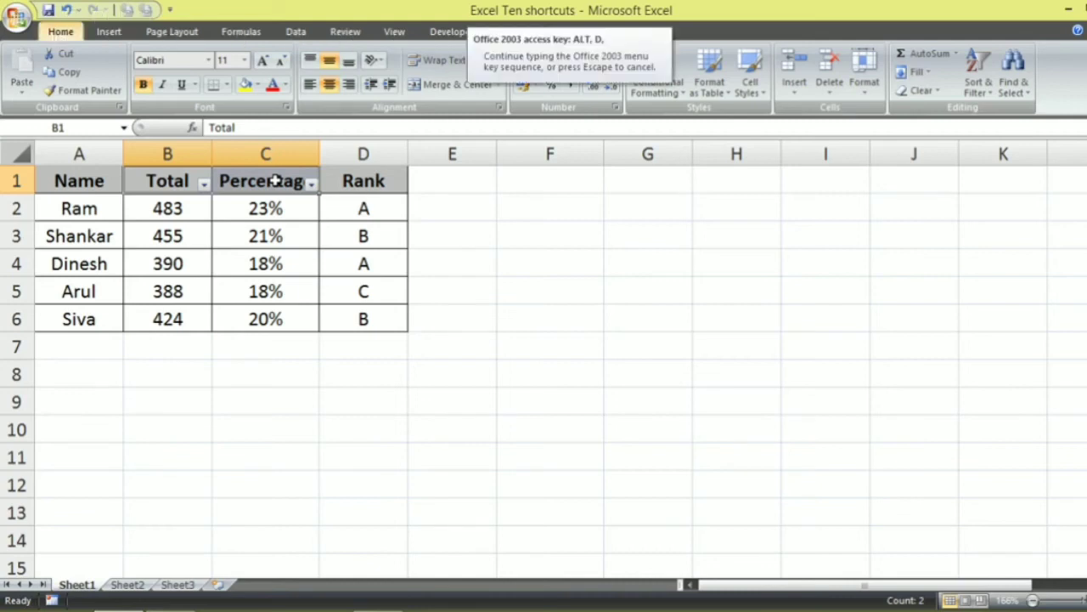
key("f")
left_click(335, 272)
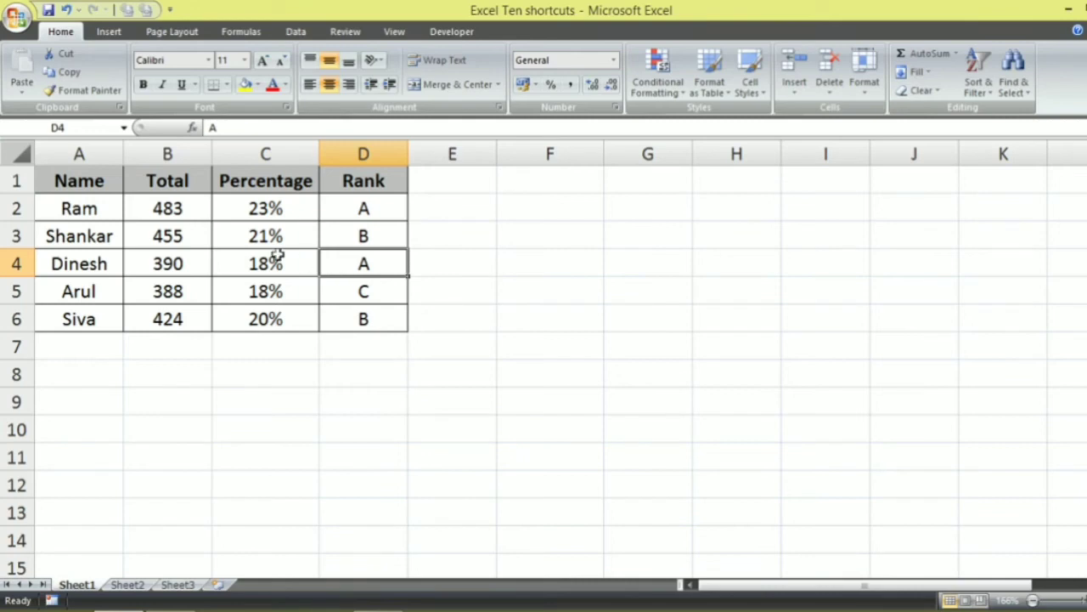
Select the whole marks region A1:D6, once starting from cell C4 and once starting from cell A3
left_click(244, 253)
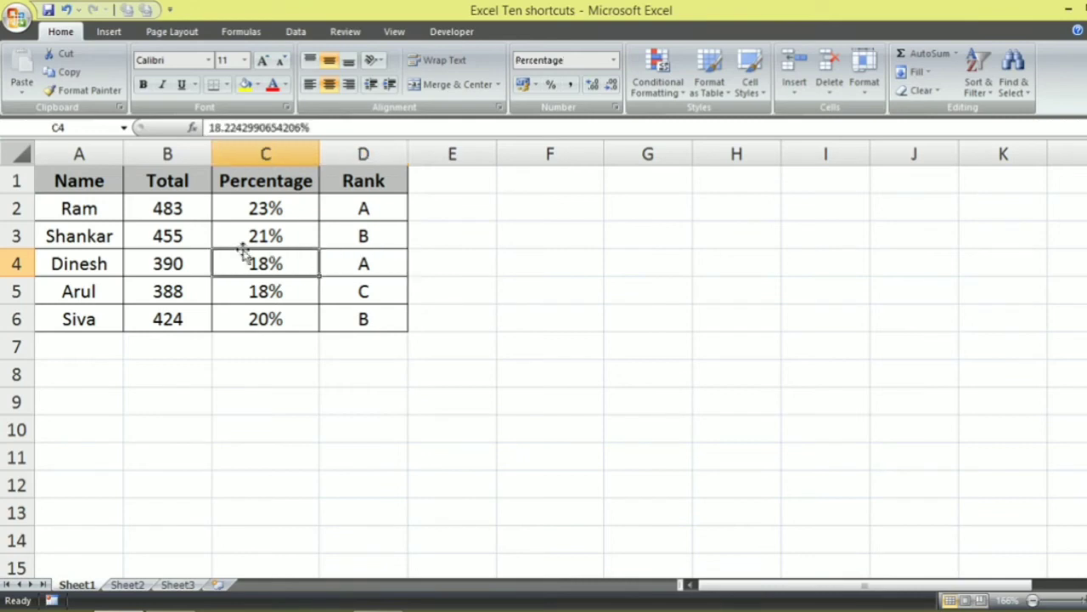
key("ctrl+a")
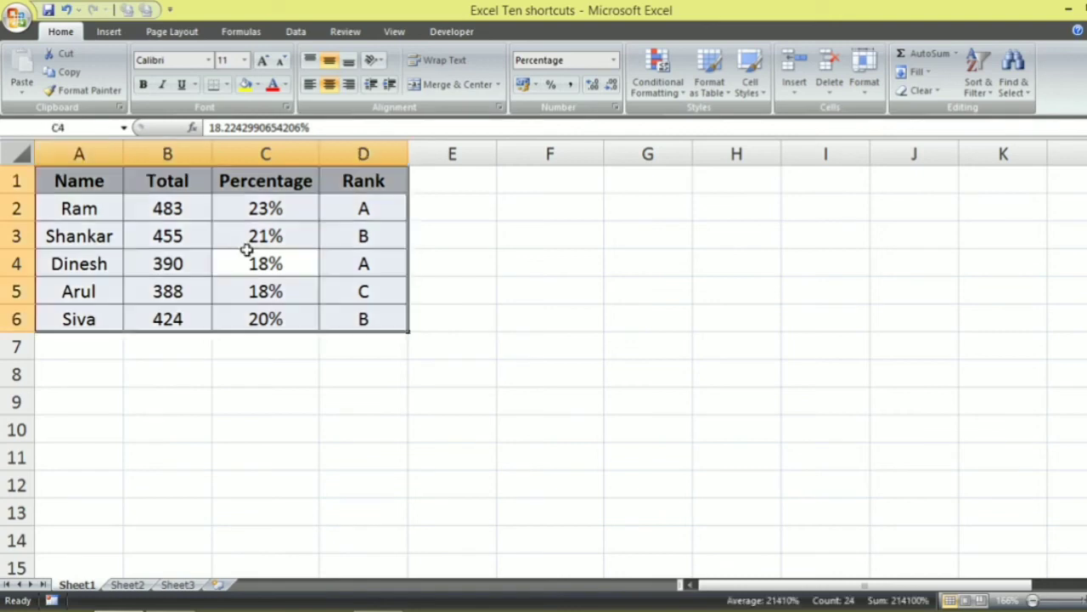
left_click(571, 416)
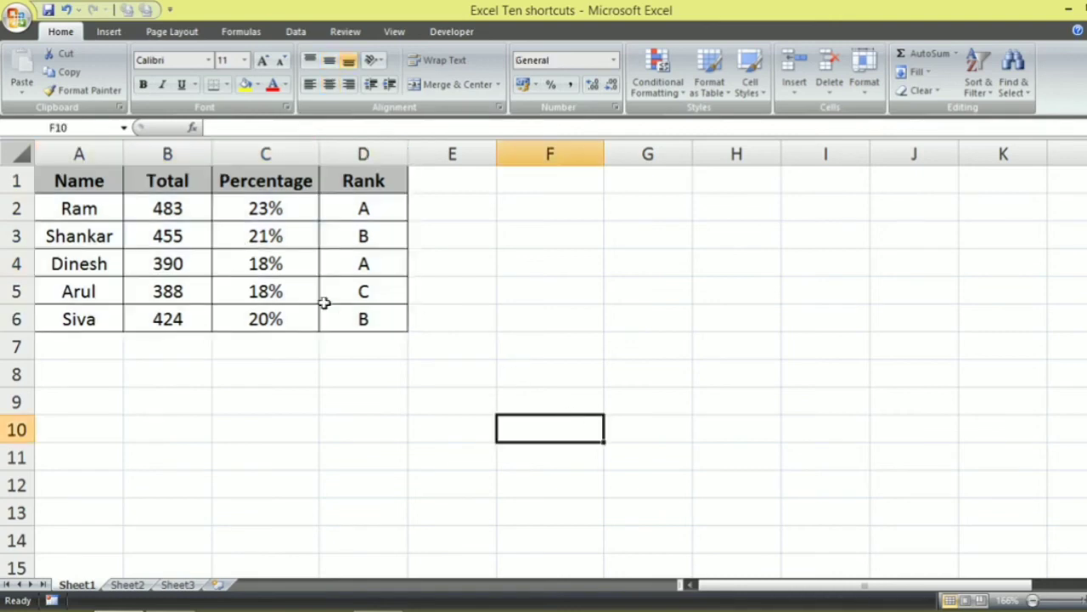
left_click(93, 231)
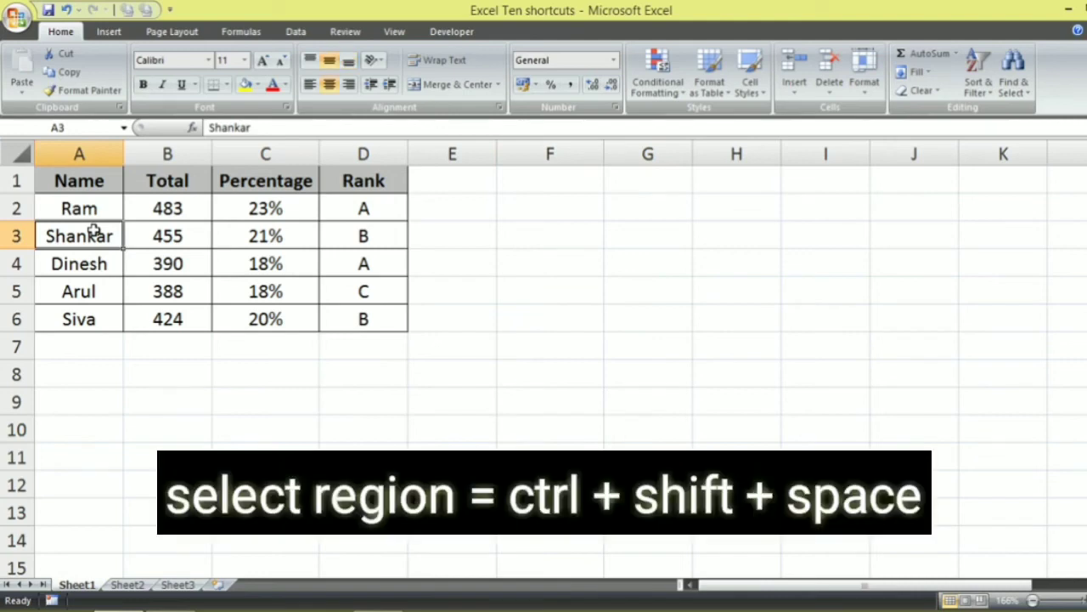
key("ctrl+shift+space")
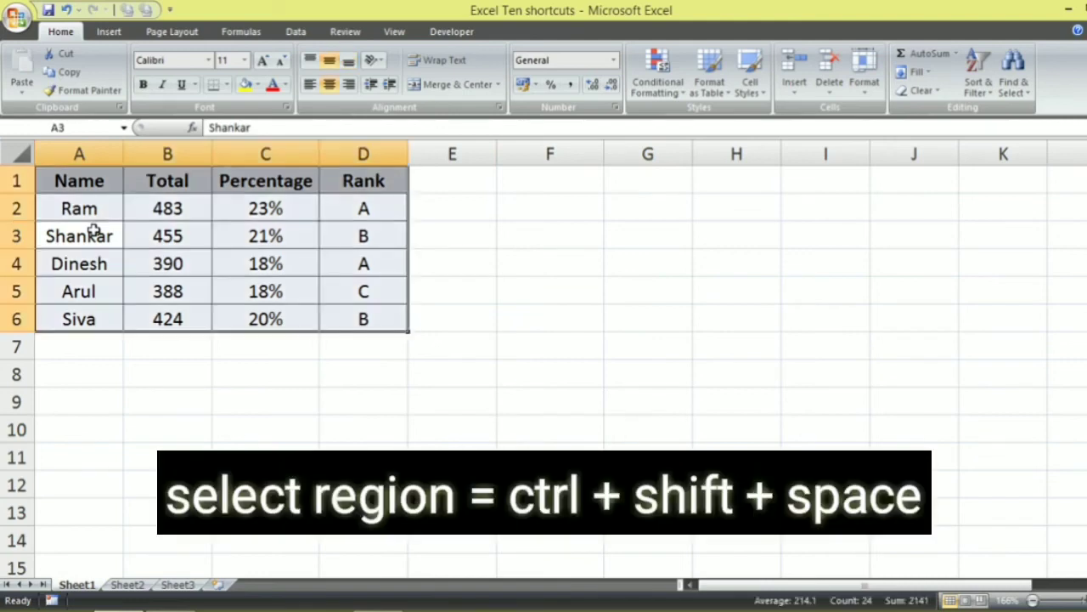
Select the entire worksheet starting from the empty cell F8, and clear the selection
left_click(512, 382)
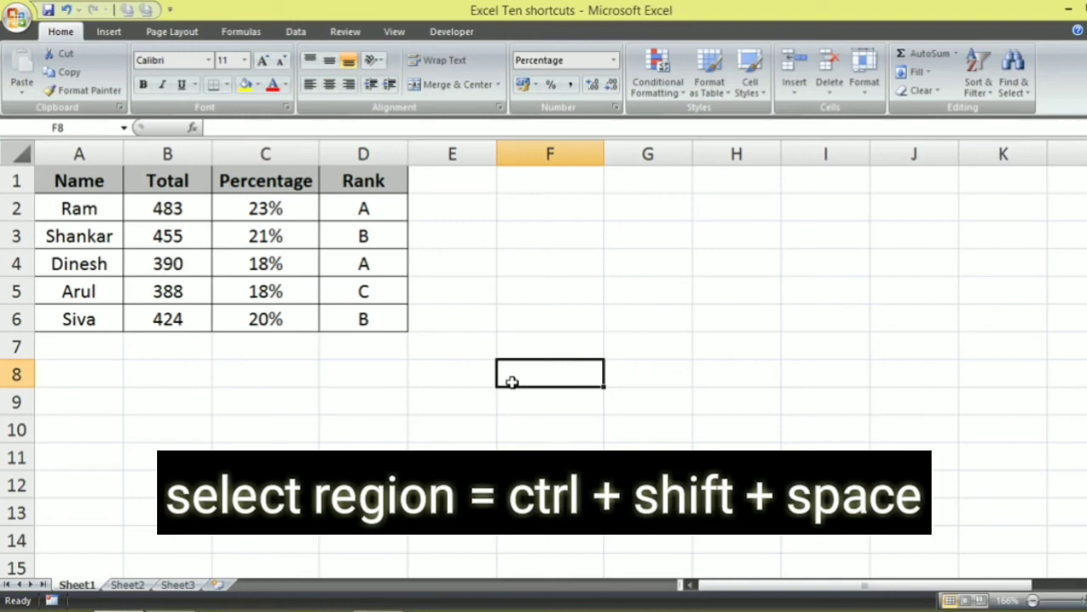
key("ctrl+shift+space")
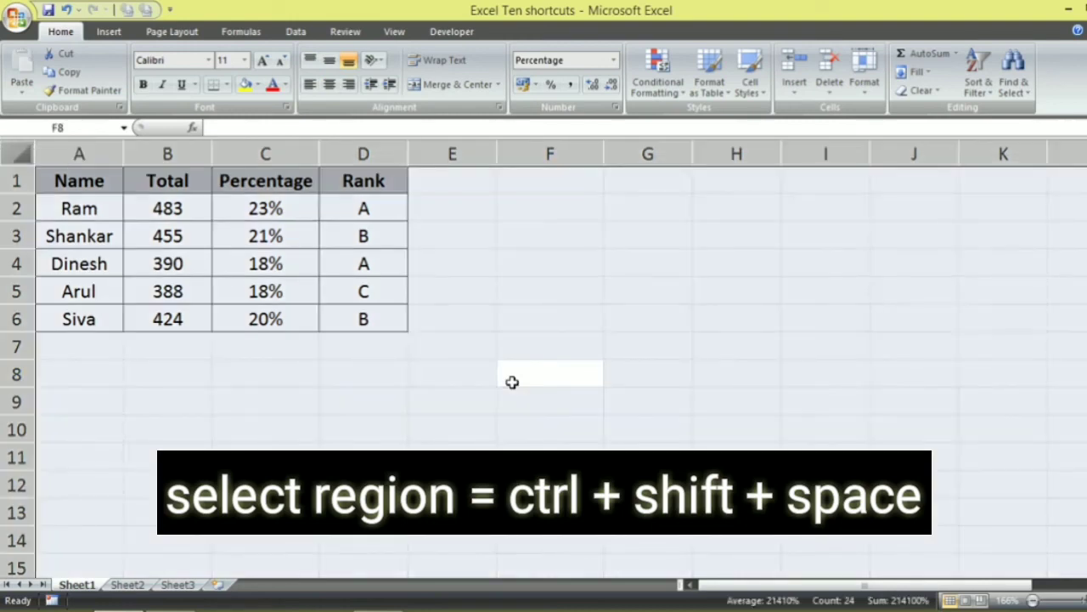
left_click(388, 376)
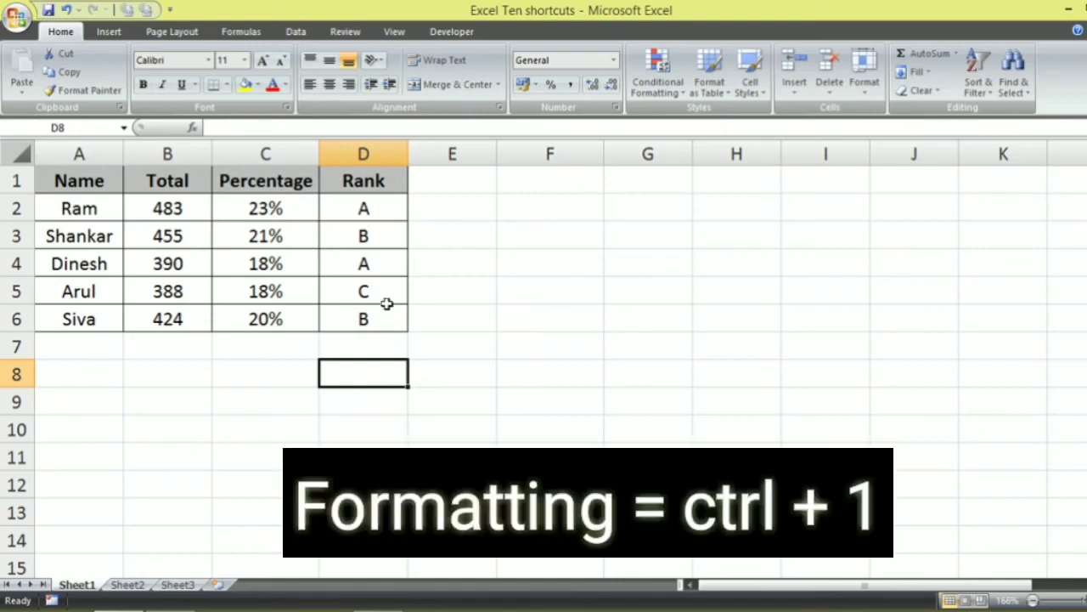
Examine the number format categories for cells C4 and B2 in Format Cells without applying any
left_click(307, 261)
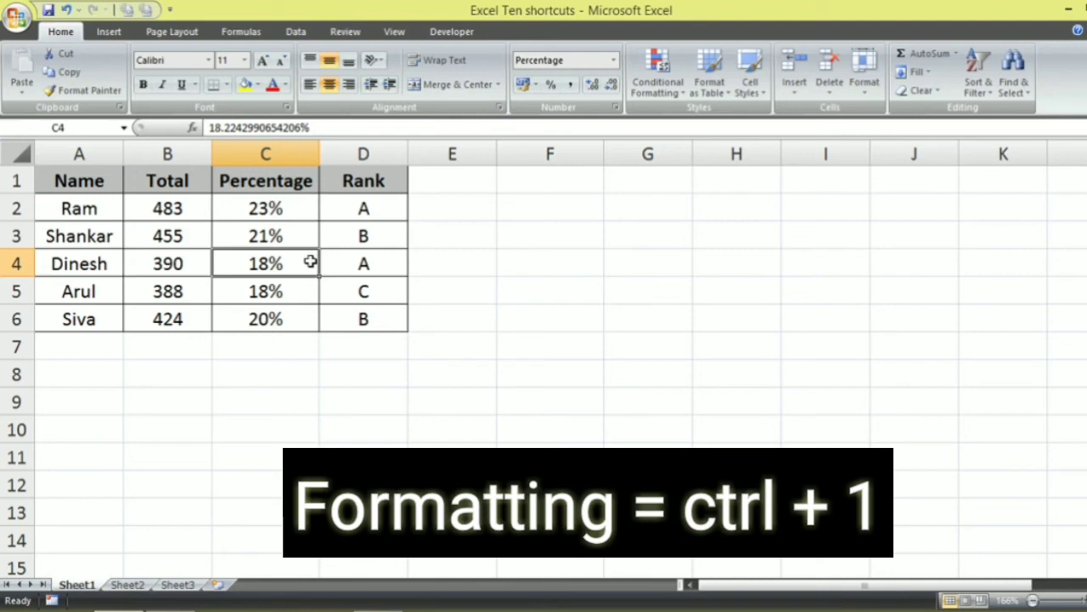
key("ctrl+1")
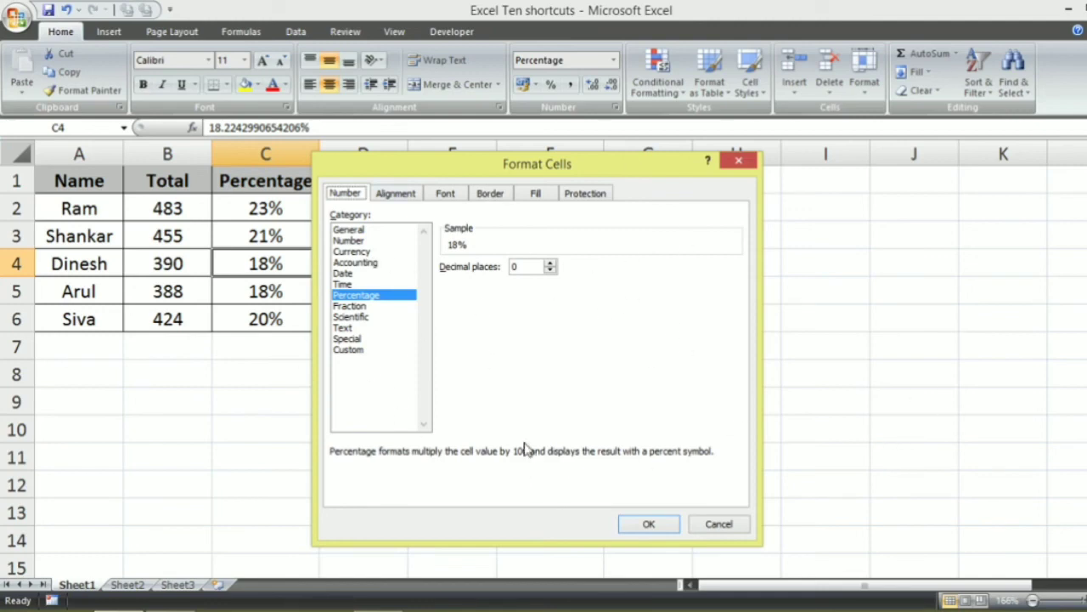
left_click(357, 241)
left_click(718, 526)
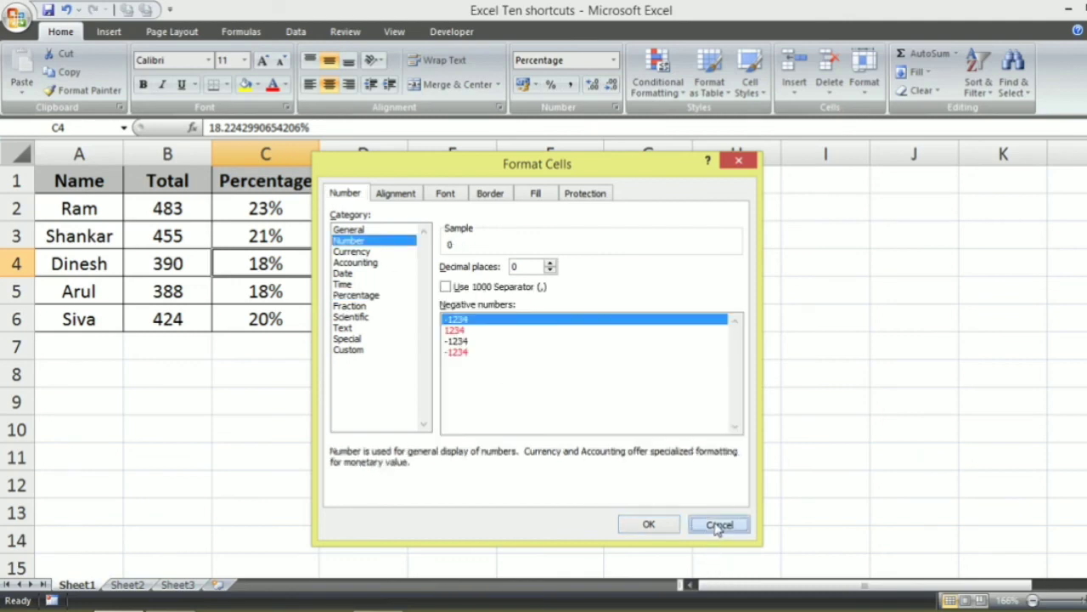
left_click(180, 217)
key("ctrl+1")
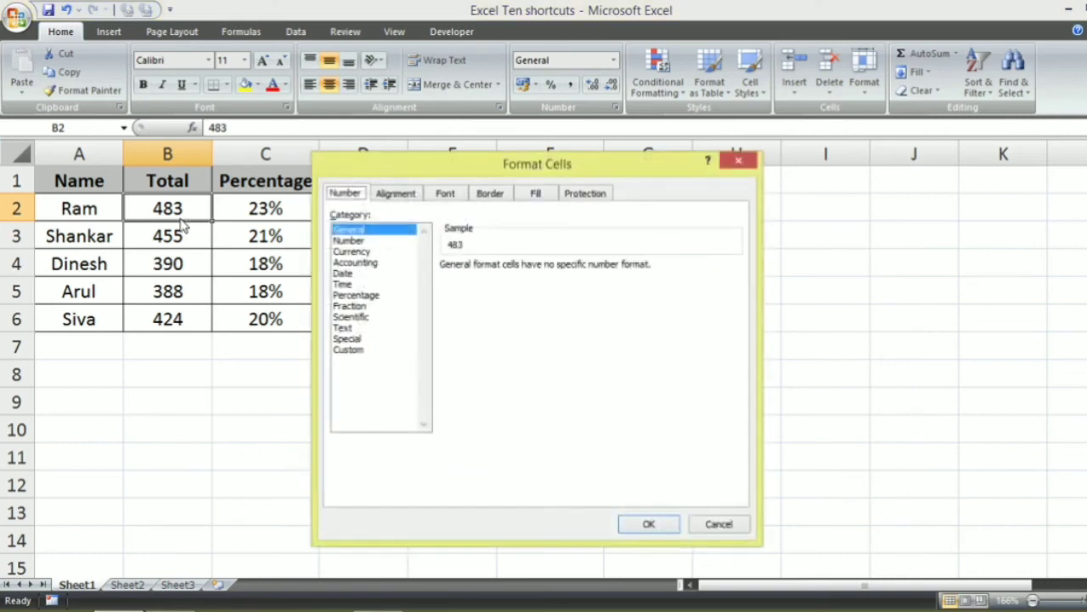
key("Escape")
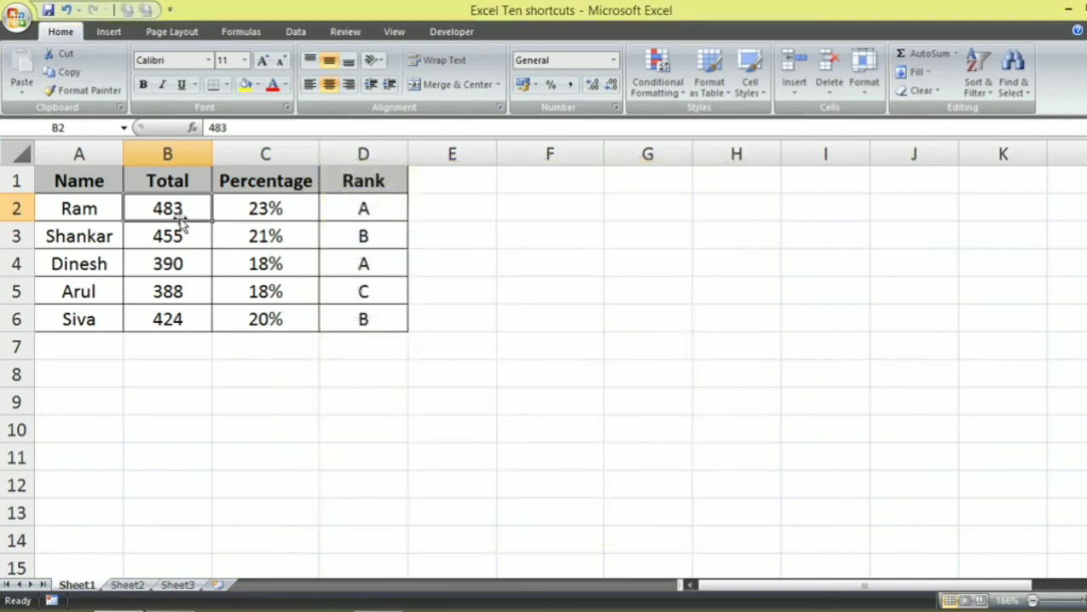
Make the total in B2 bold, remove the bold, reapply it and undo the last bolding
key("ctrl+b")
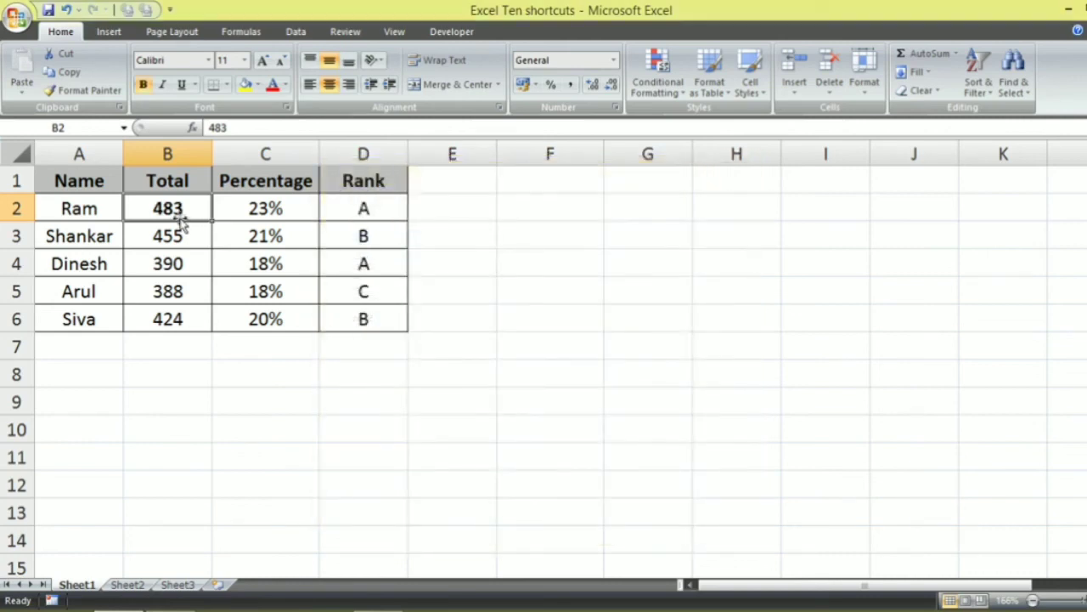
left_click(209, 262)
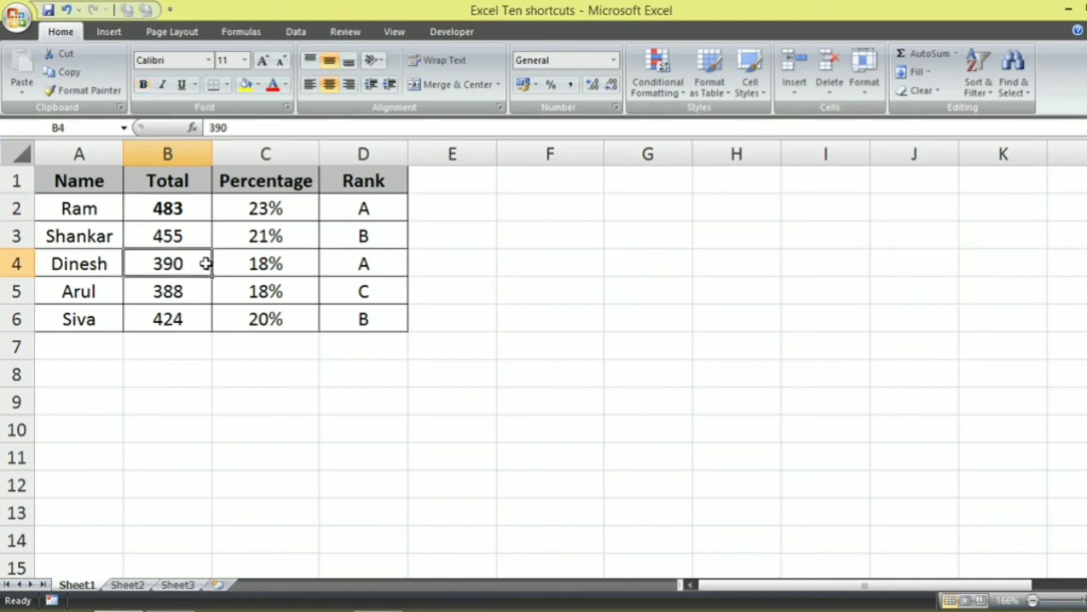
left_click(185, 210)
key("ctrl+b")
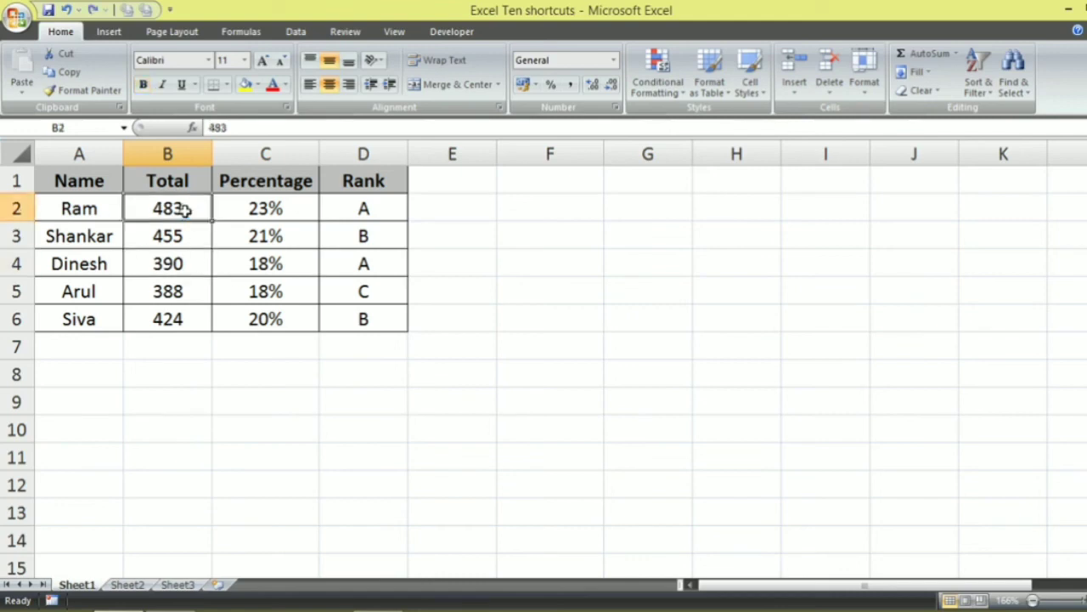
key("ctrl+b")
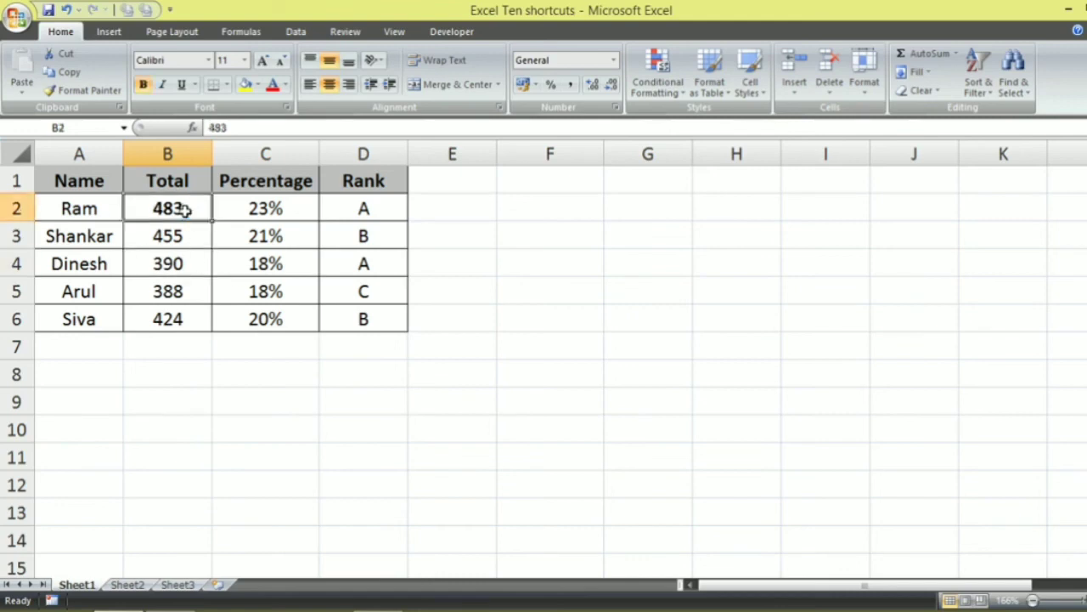
key("ctrl+z")
Italicize and underline the total in B2, and undo both formats
key("ctrl+i")
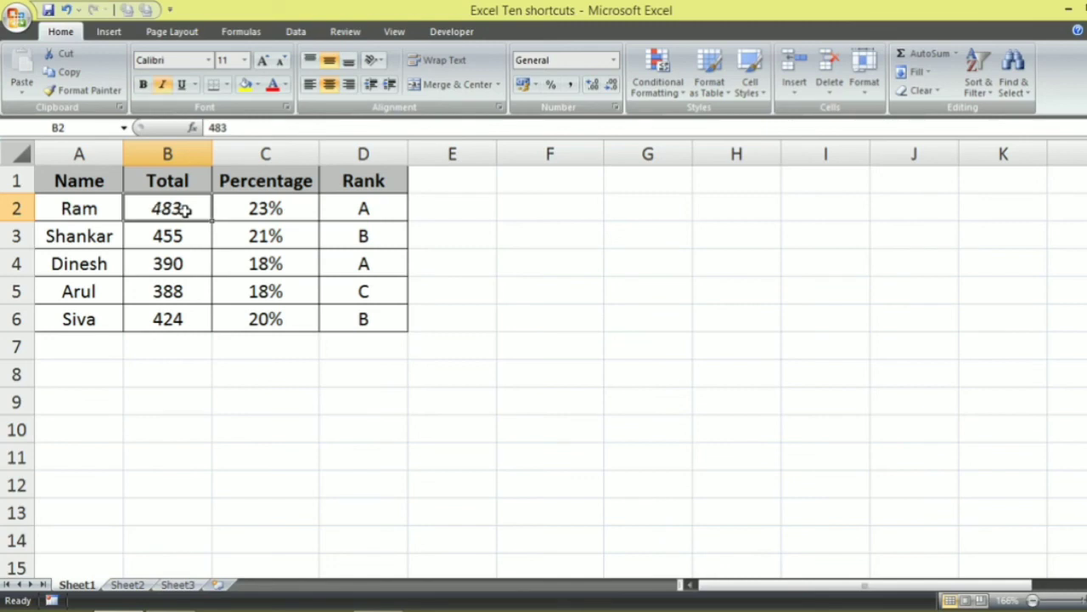
key("ctrl+u")
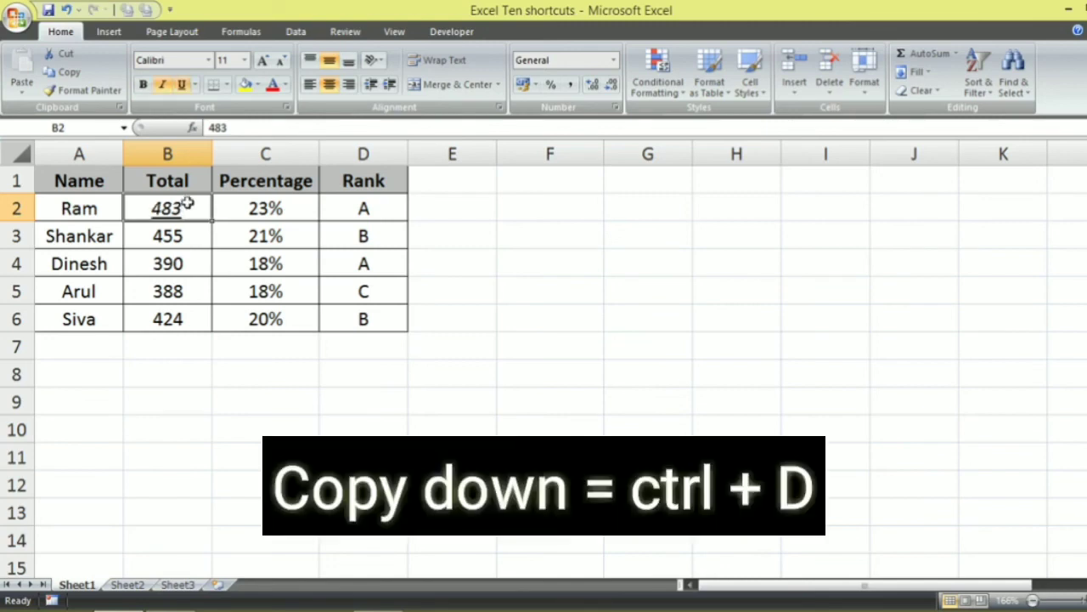
key("ctrl+z")
key("ctrl+z")
Copy the rank from D5 down into D6 with Fill Down, and undo it
left_click(268, 309)
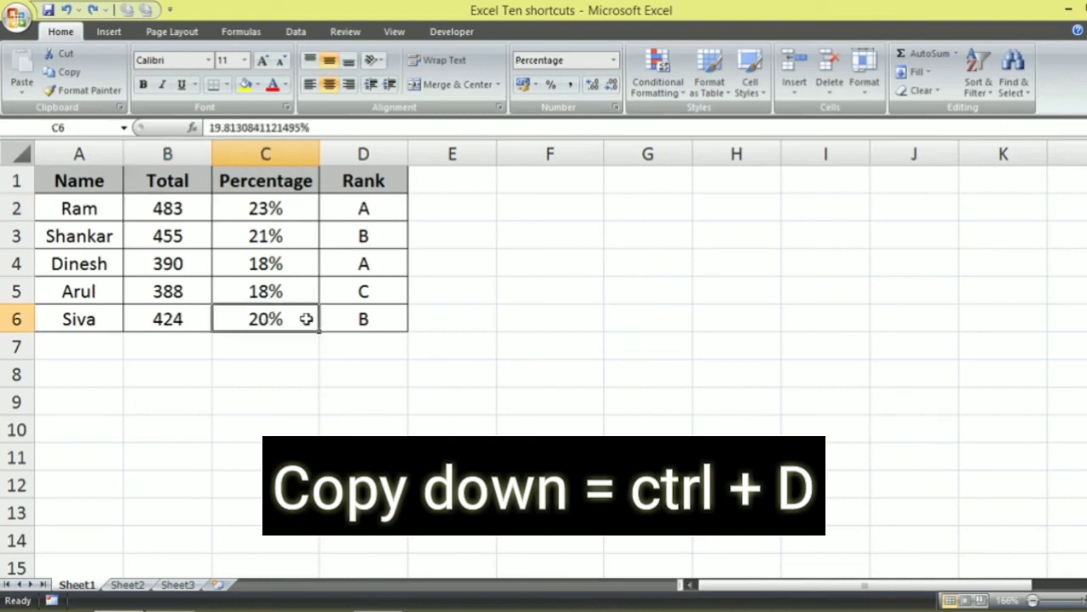
left_click(357, 318)
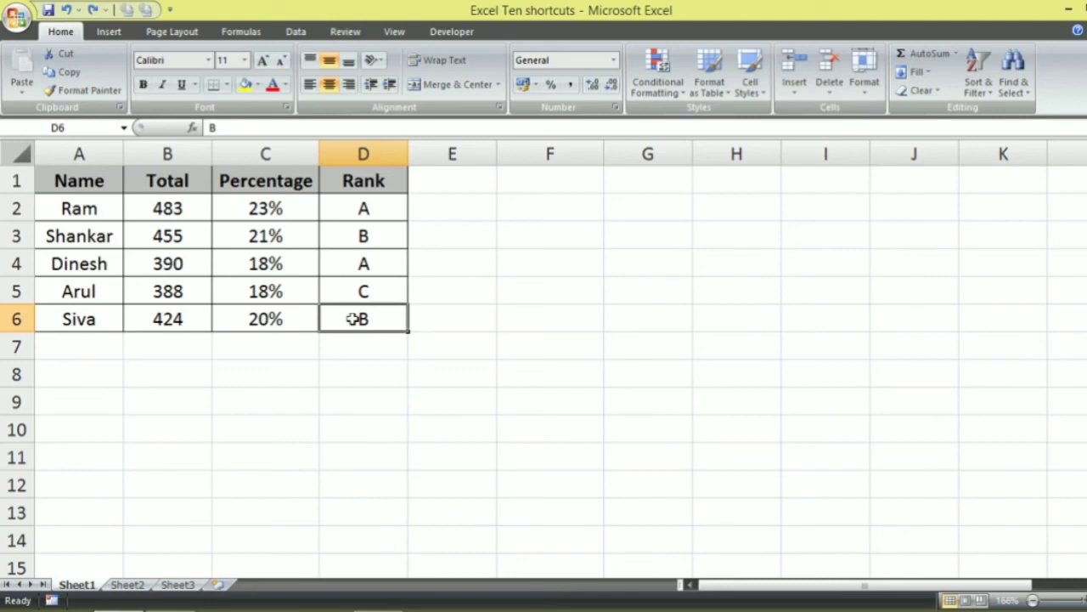
key("ctrl+d")
key("ctrl+z")
Copy the total from B3 down into B4 with Fill Down, and undo it
left_click(174, 264)
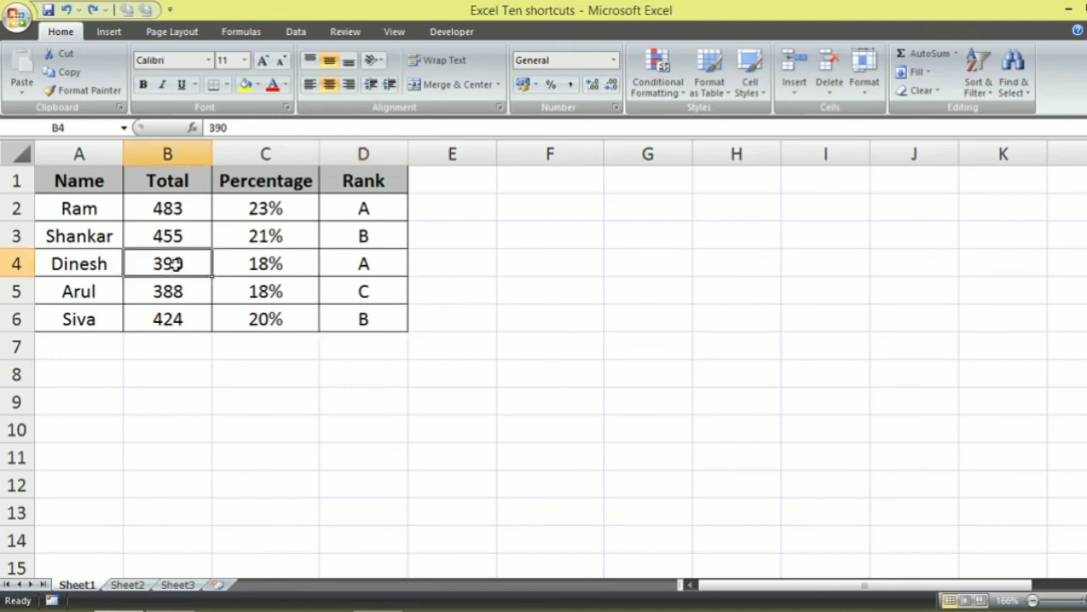
key("ctrl+d")
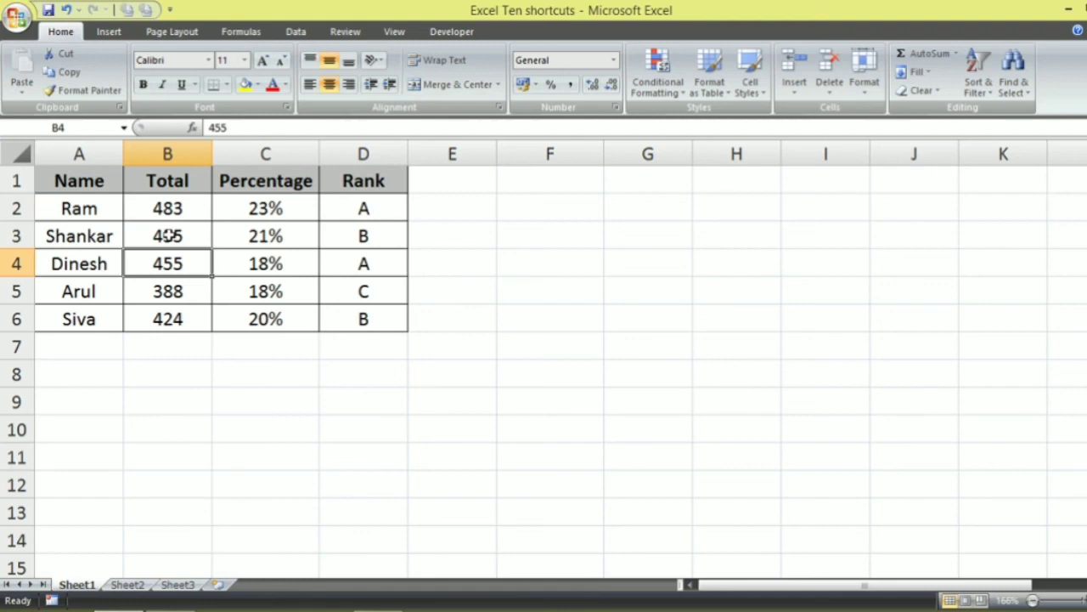
left_click_drag(169, 236, 171, 261)
left_click(335, 350)
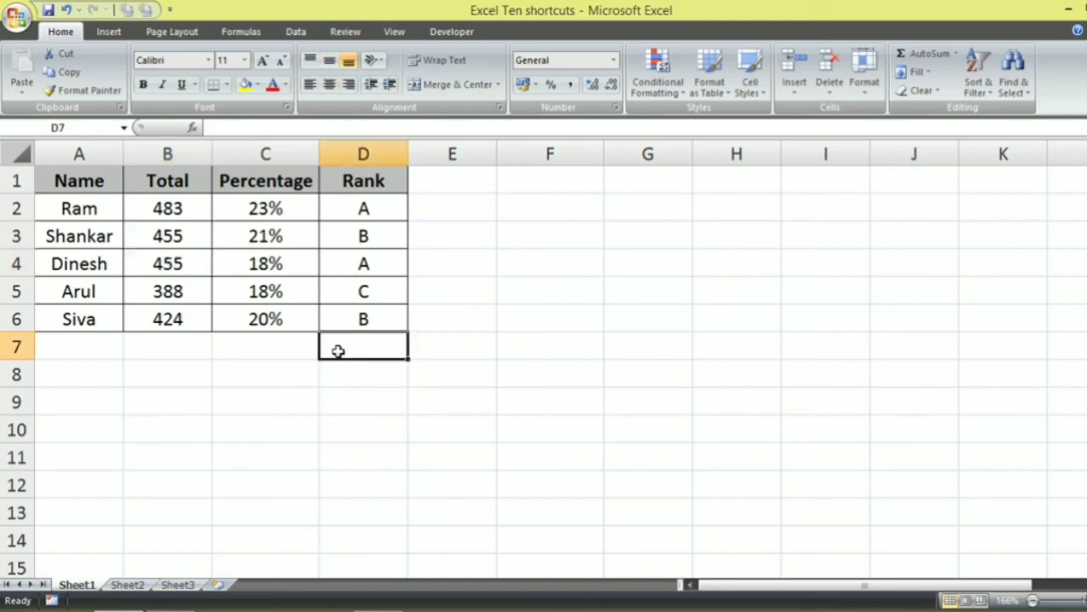
key("ctrl+z")
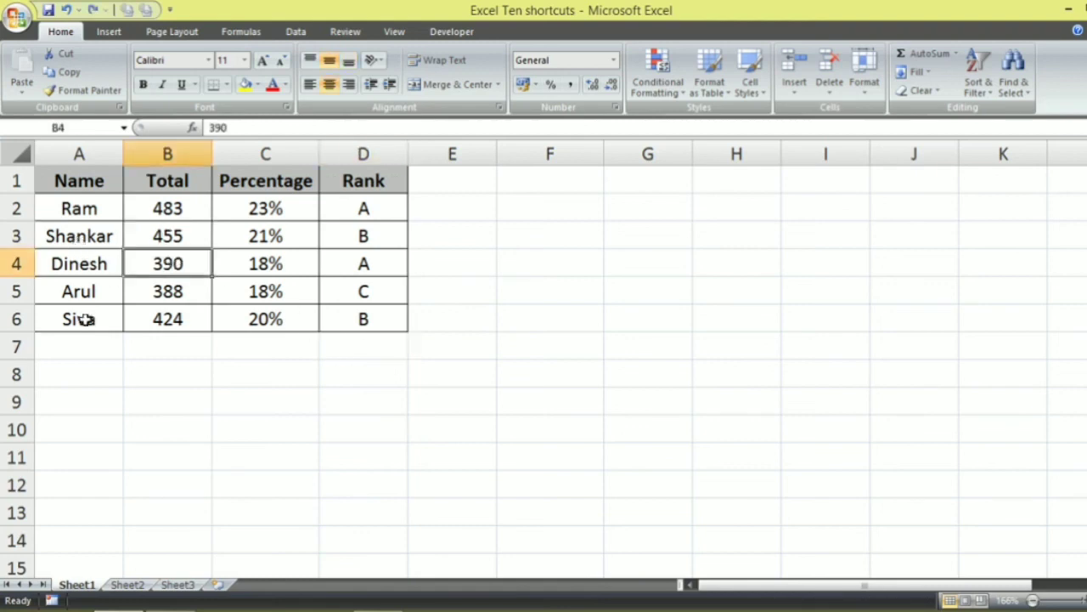
Fill the whole row A6:D6 with the data of the row above, and undo the fill
left_click_drag(85, 318, 339, 323)
key("ctrl+d")
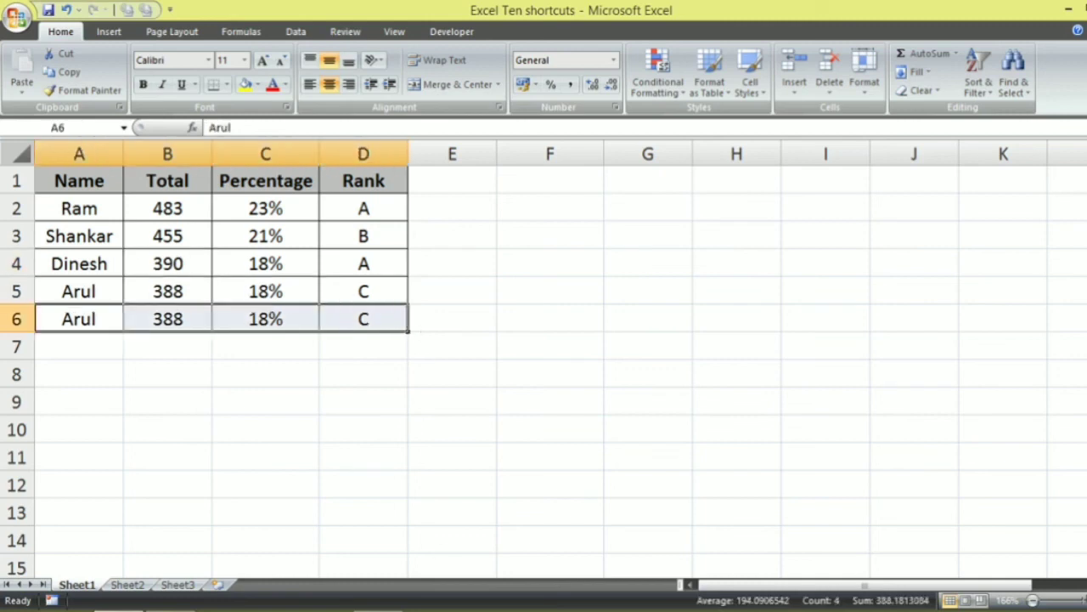
key("ctrl+z")
key("alt+Tab")
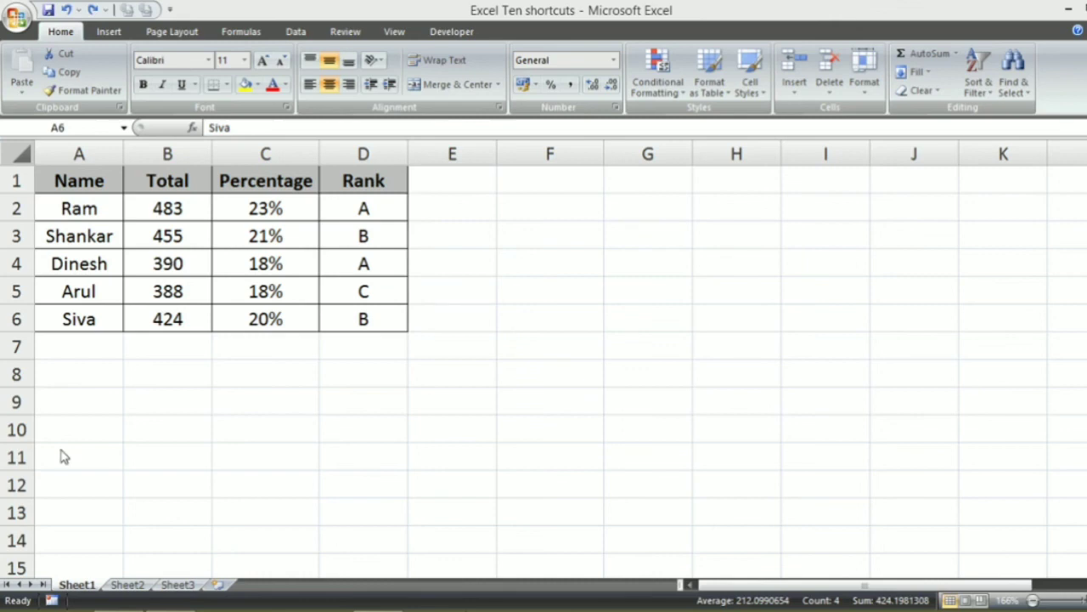
key("alt+Tab")
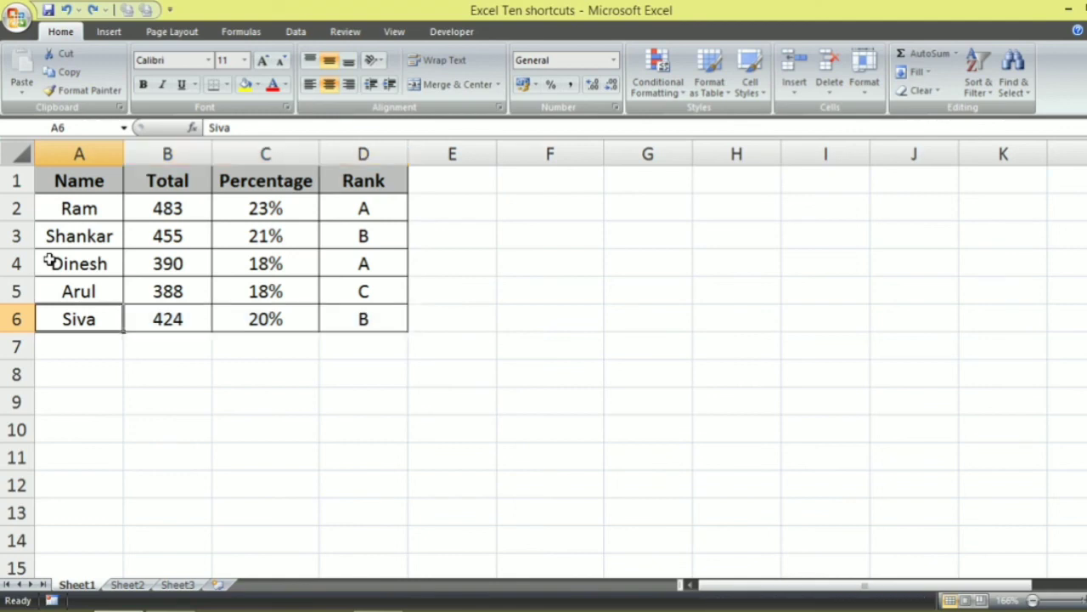
Convert the range A1:D6 into a table with headers, and undo the conversion
key("ctrl+Home")
key("ctrl+shift+Right")
key("ctrl+shift+Down")
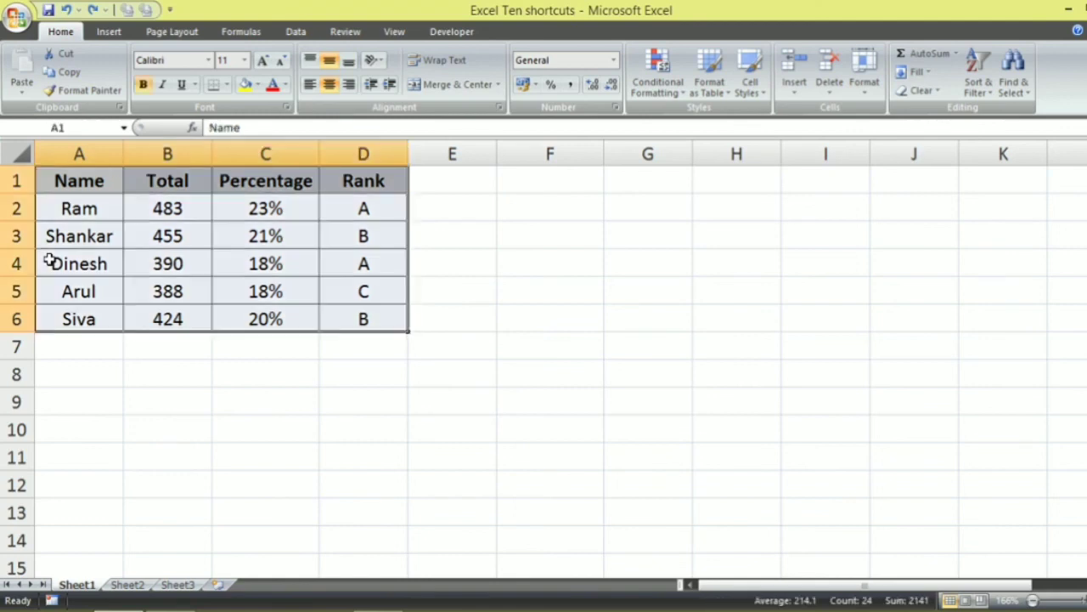
key("ctrl+t")
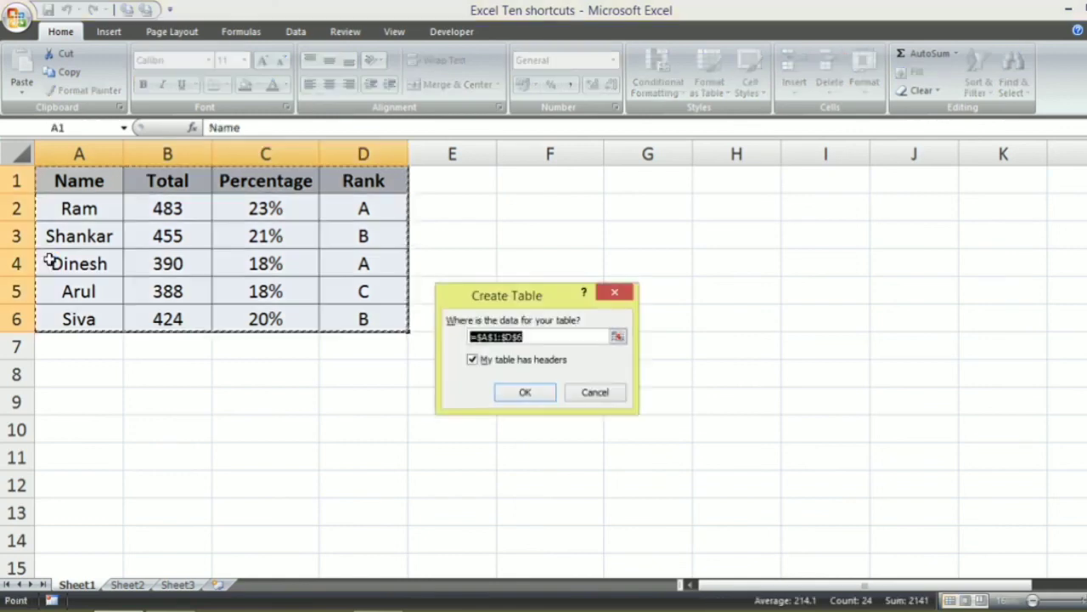
key("Return")
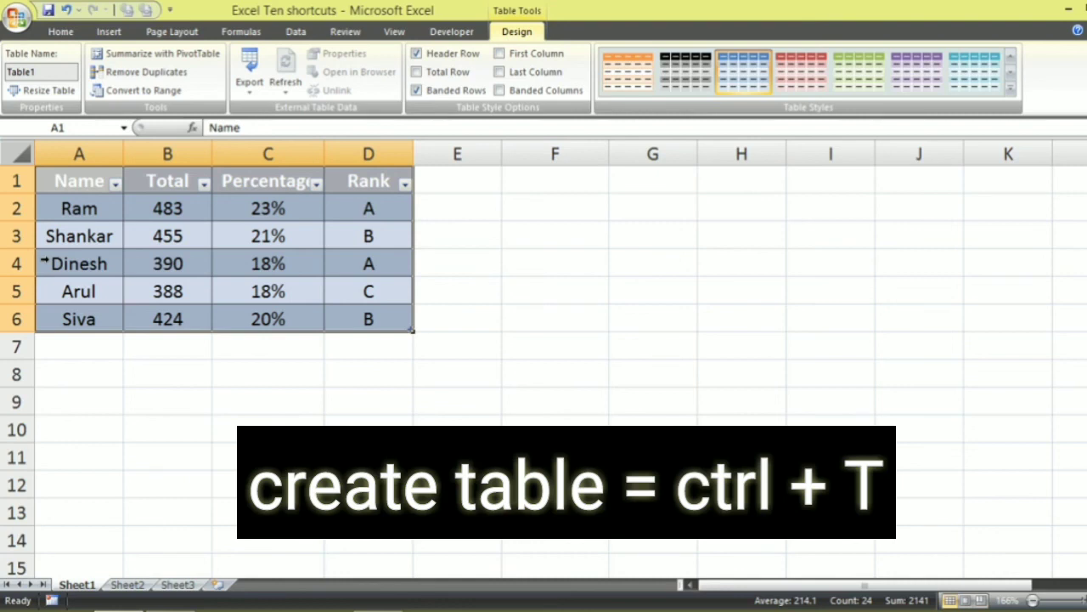
key("ctrl+z")
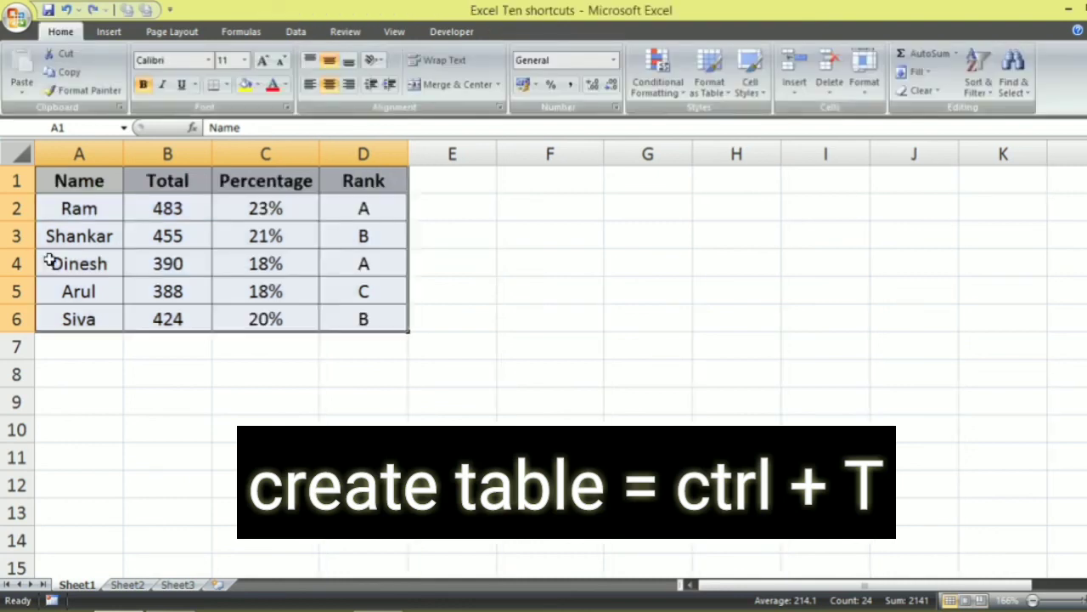
left_click(201, 321)
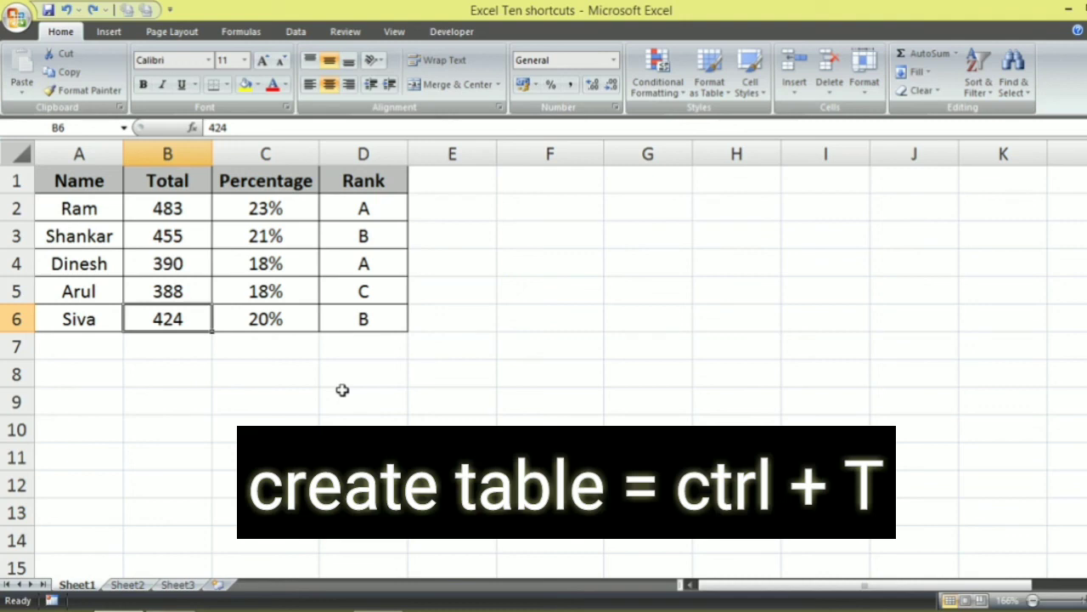
left_click(472, 225)
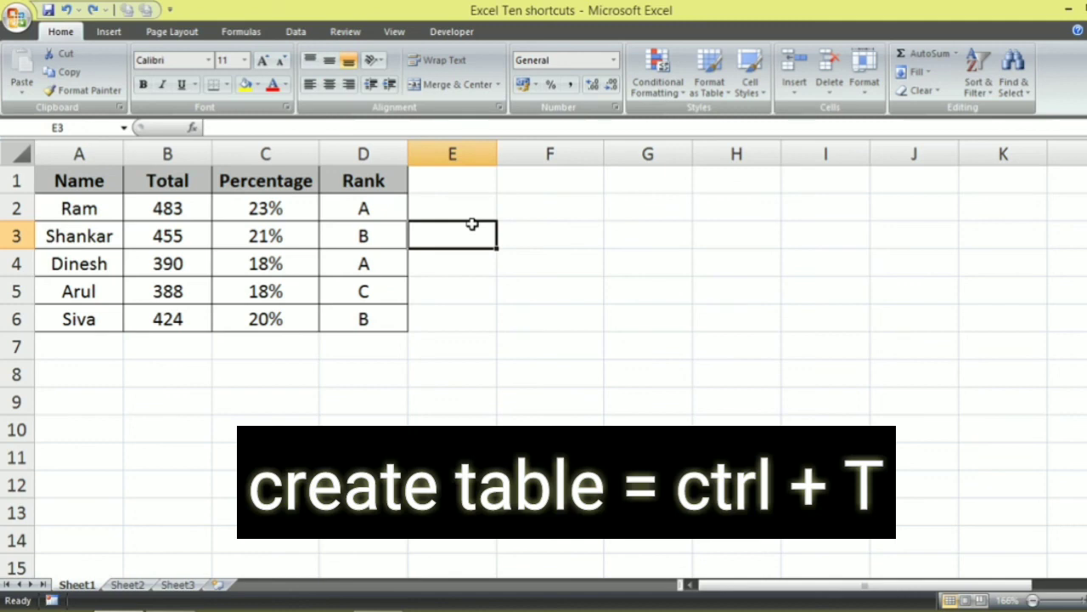
left_click(394, 224)
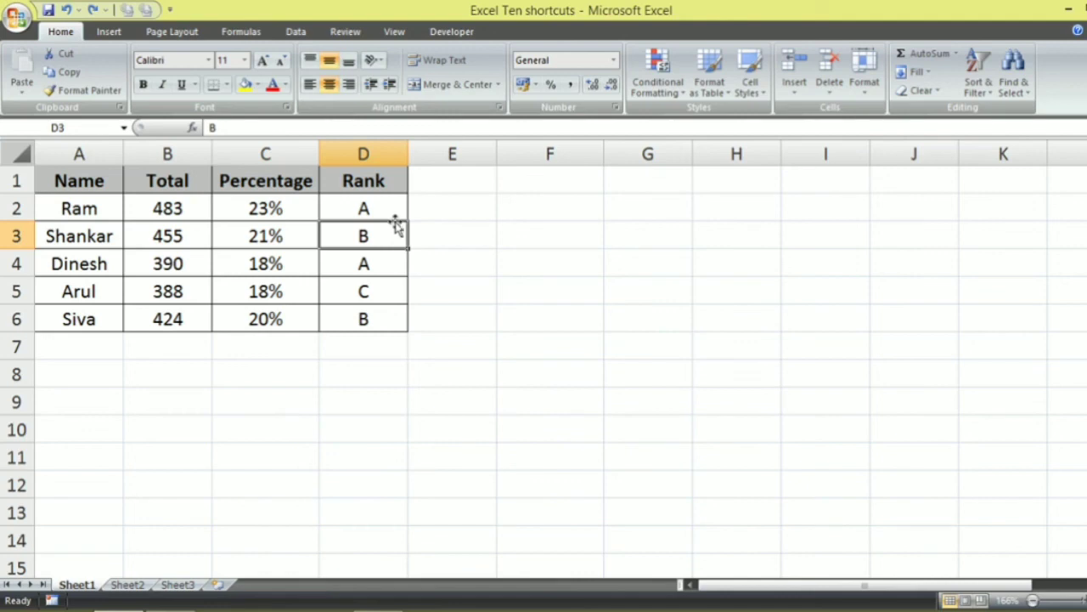
left_click(449, 225)
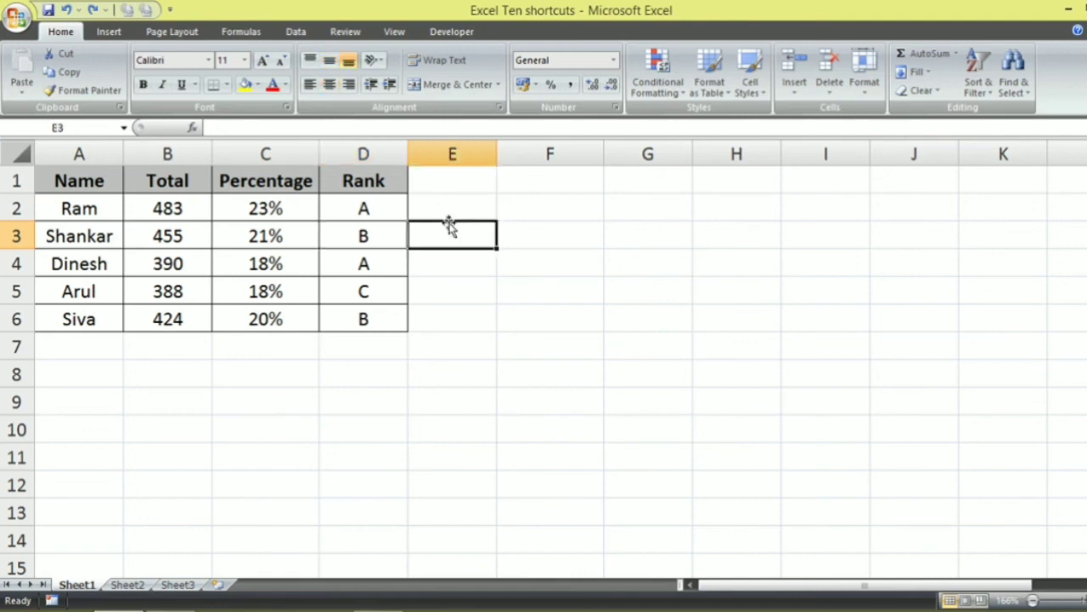